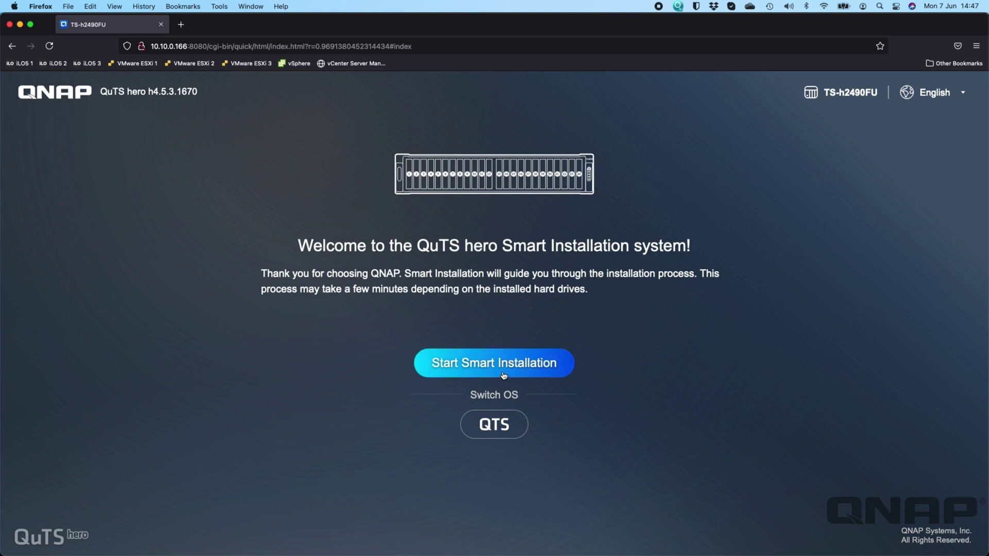
- Launch Smart Installation from the QuTS hero welcome page
click(521, 364)
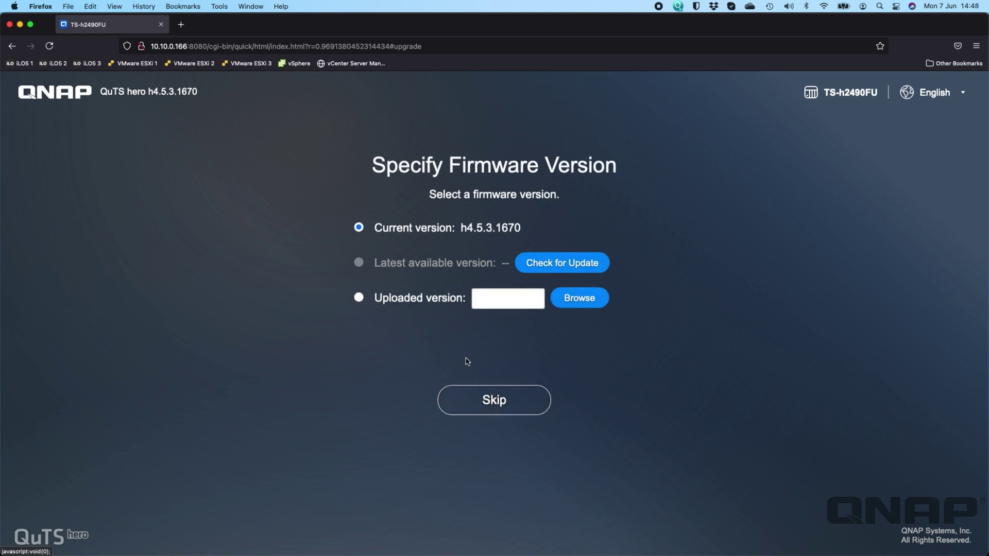
- Skip the firmware update, name the NAS TS-h2490FU and set a confirmed administrator password
click(485, 401)
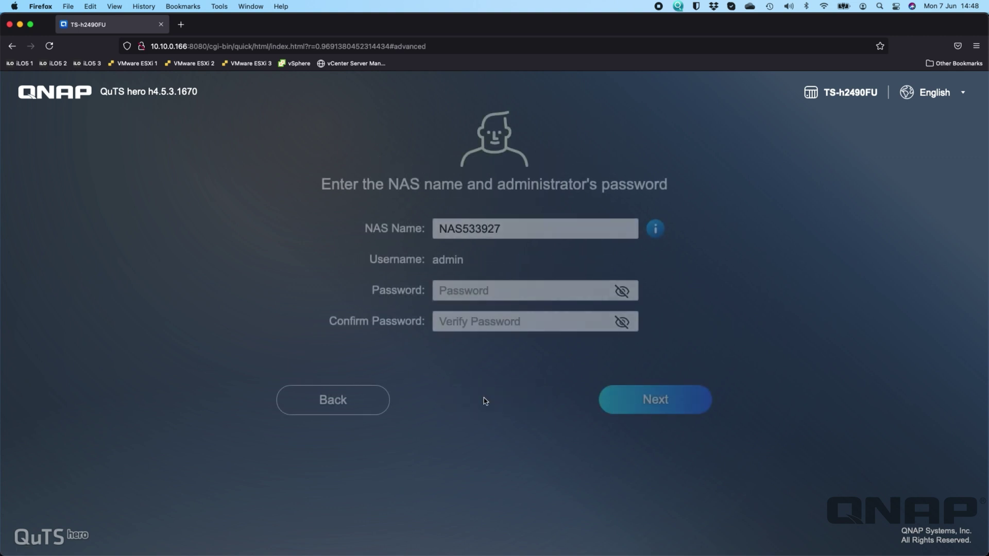
double_click(519, 225)
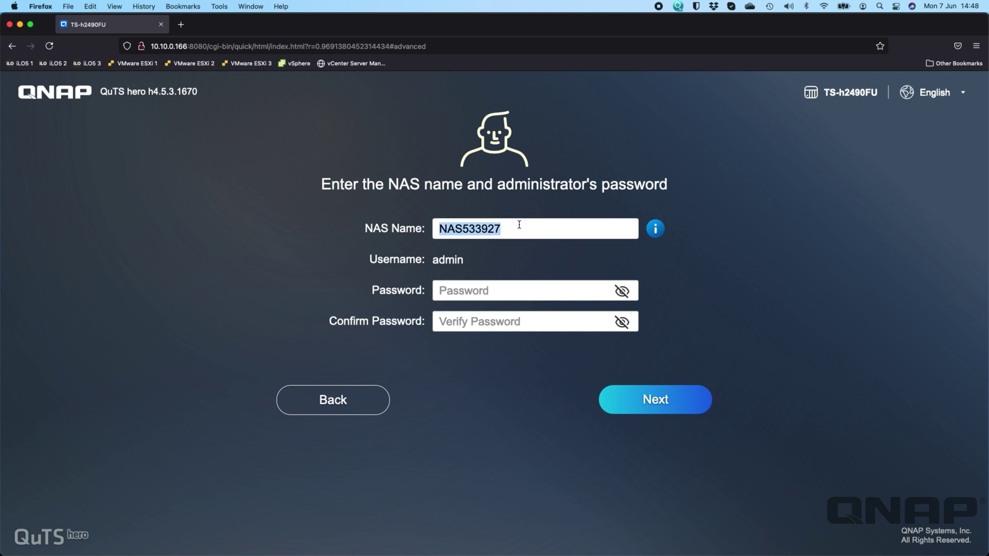
text(TS-h)
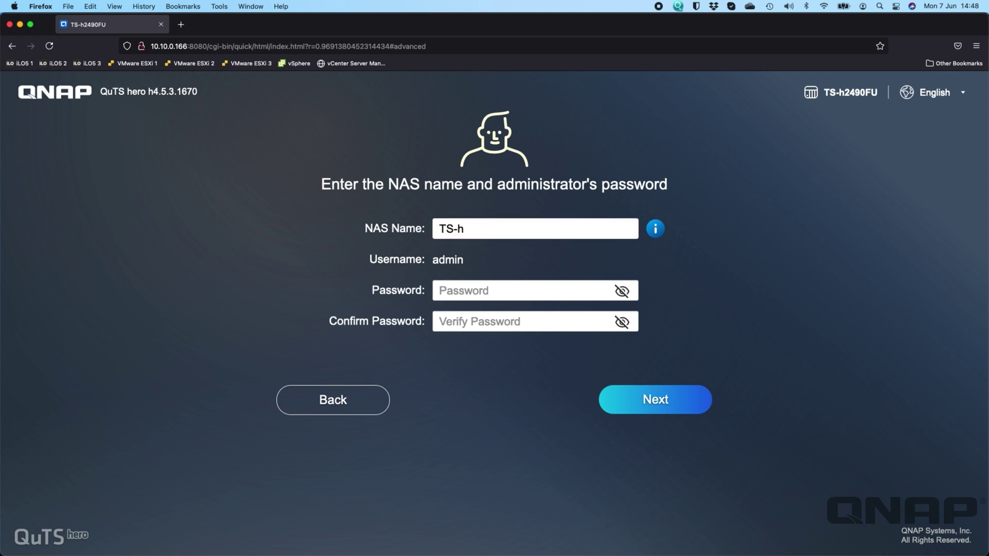
text(2490FU)
click(477, 288)
text(****)
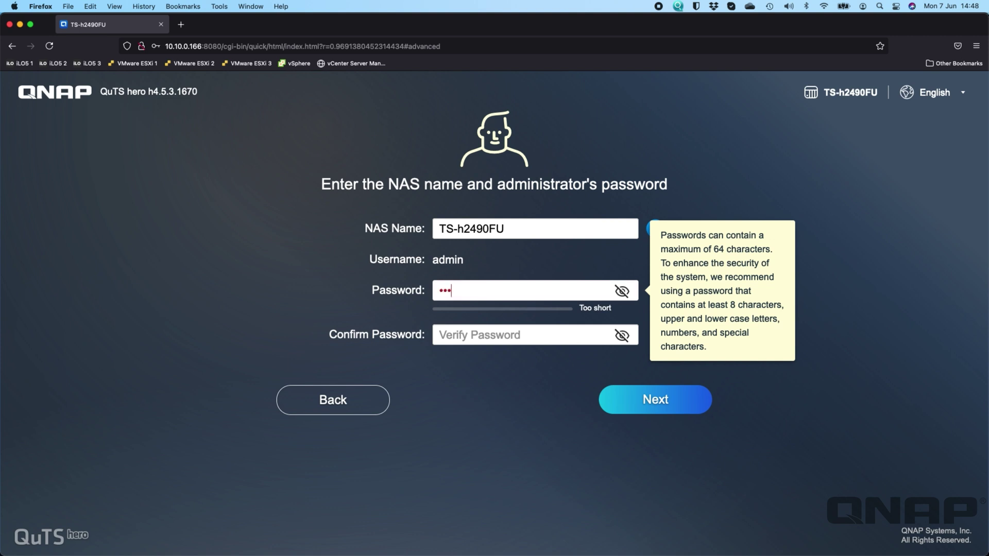
key(BackSpace)
key(BackSpace)
key(BackSpace)
key(BackSpace)
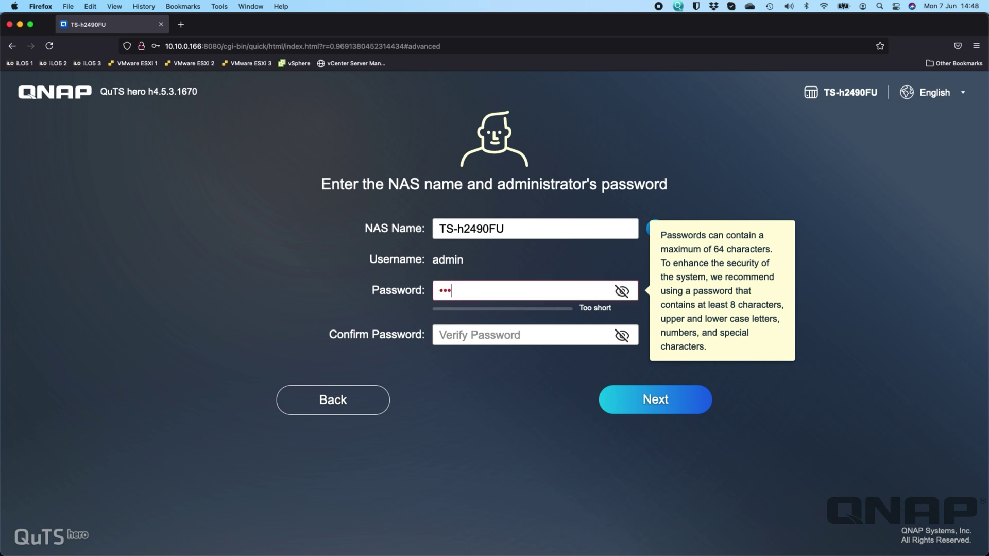
text(*******)
click(555, 320)
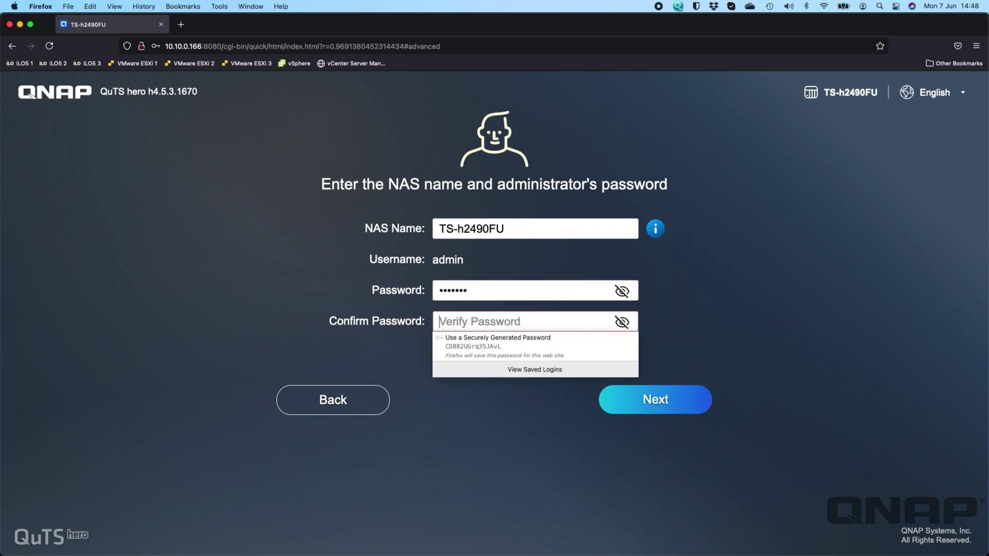
text(*******)
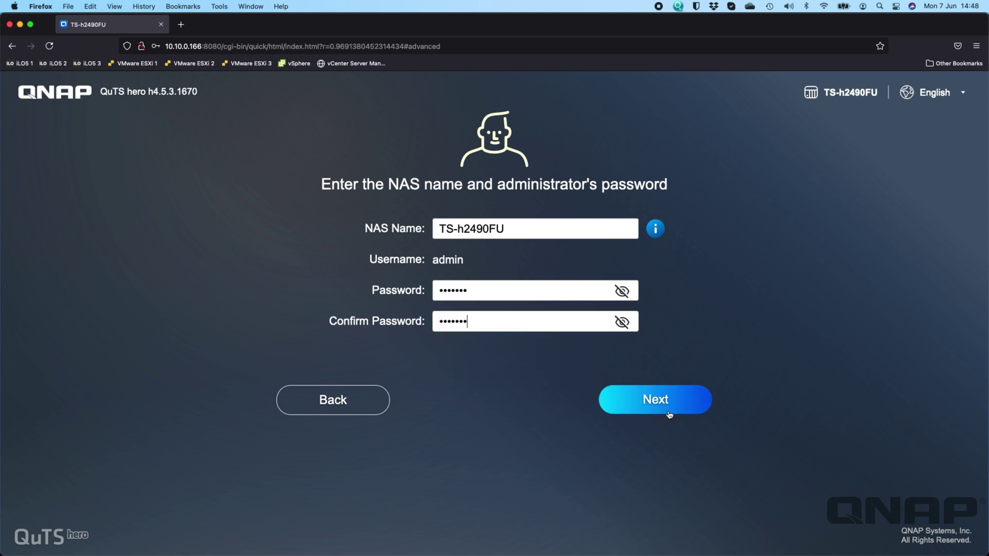
click(611, 408)
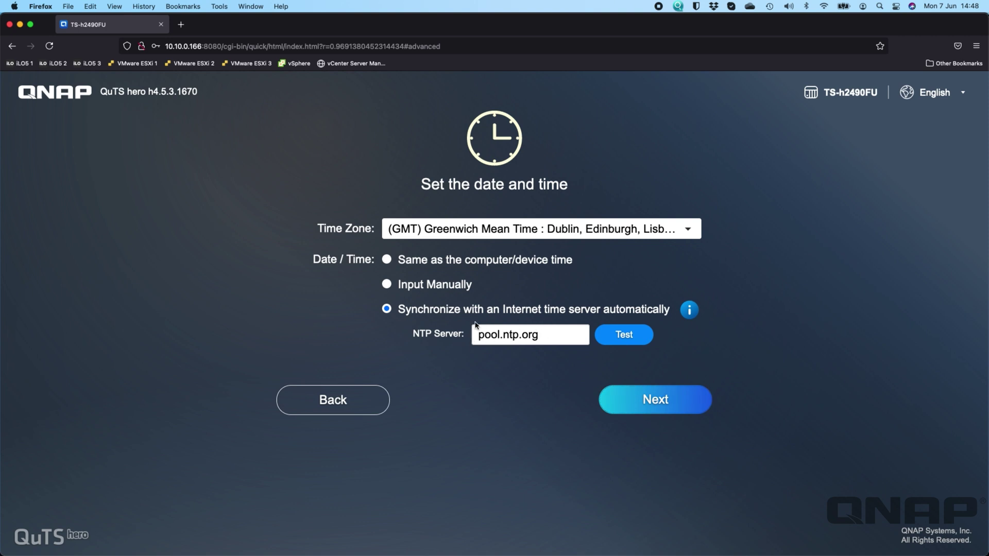
- Keep the GMT time zone with pool.ntp.org synchronisation and continue
click(666, 403)
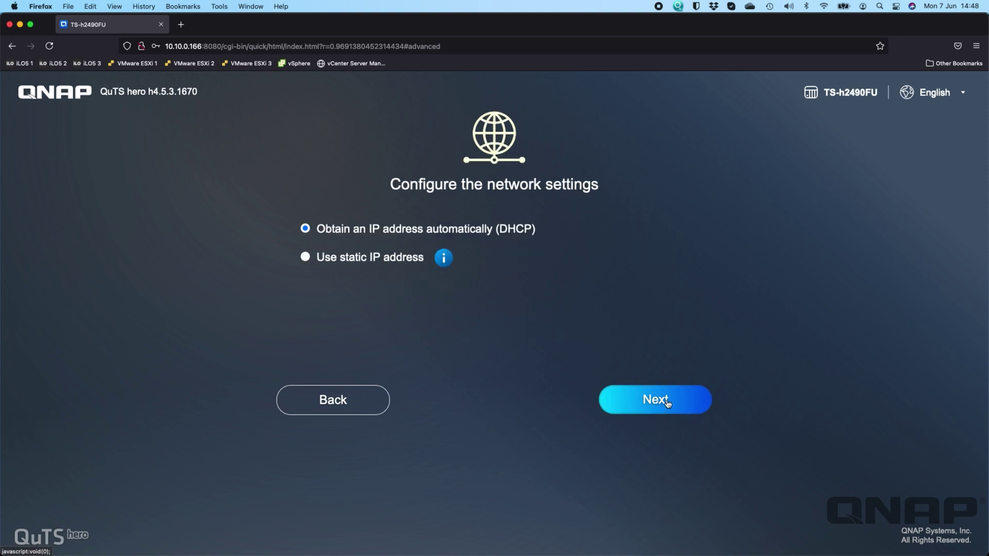
- Preview the static IP option, then keep DHCP addressing and continue
click(380, 259)
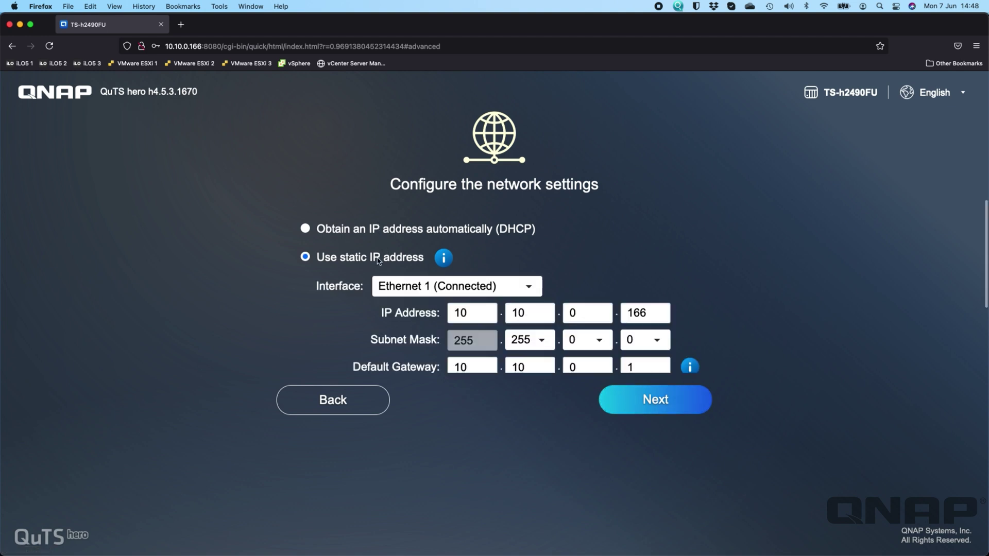
click(359, 229)
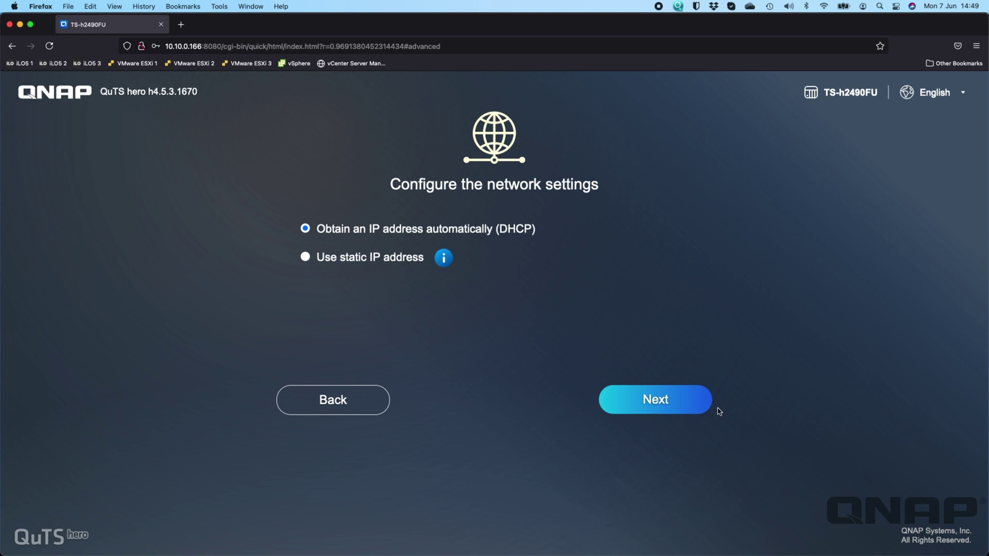
click(669, 403)
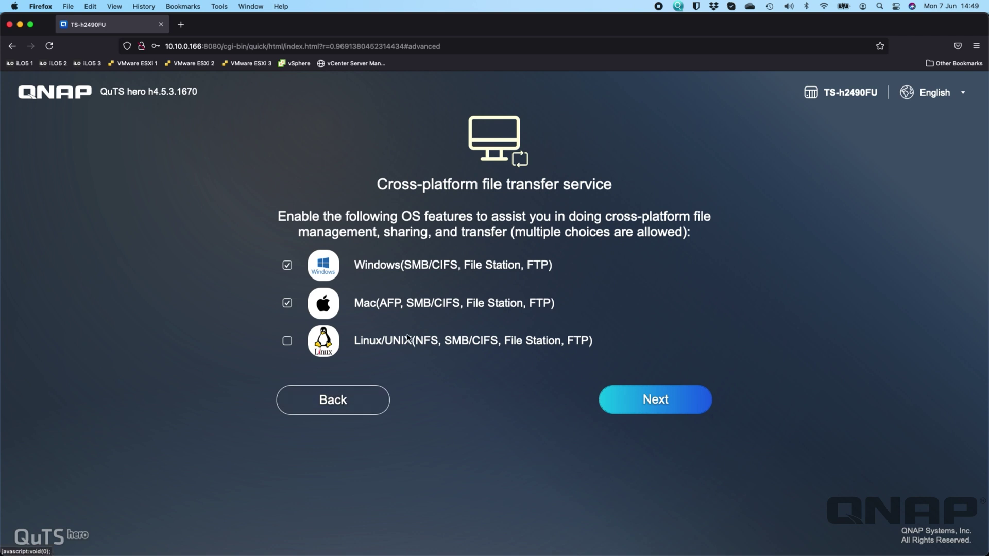
- Disable the Mac file transfer service and proceed to the summary
click(287, 303)
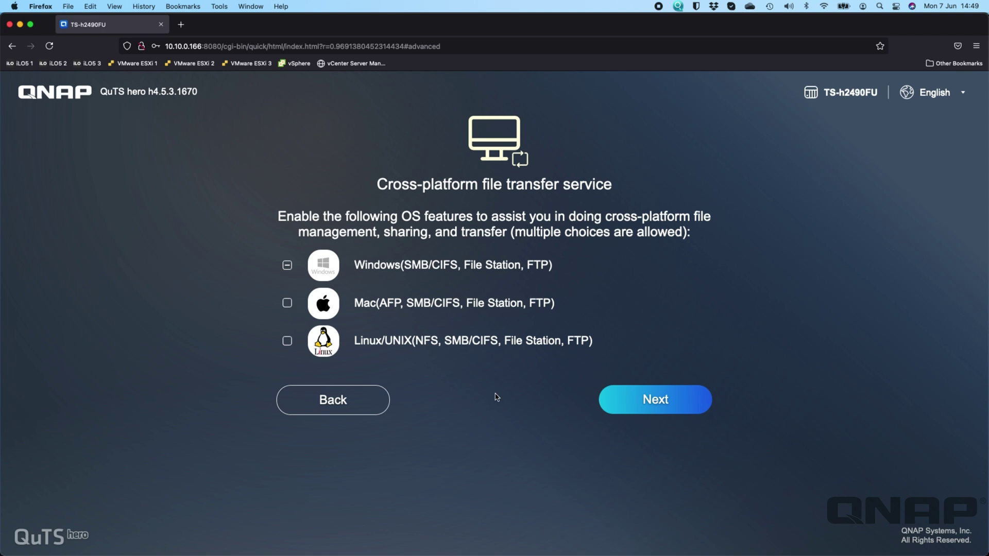
click(662, 406)
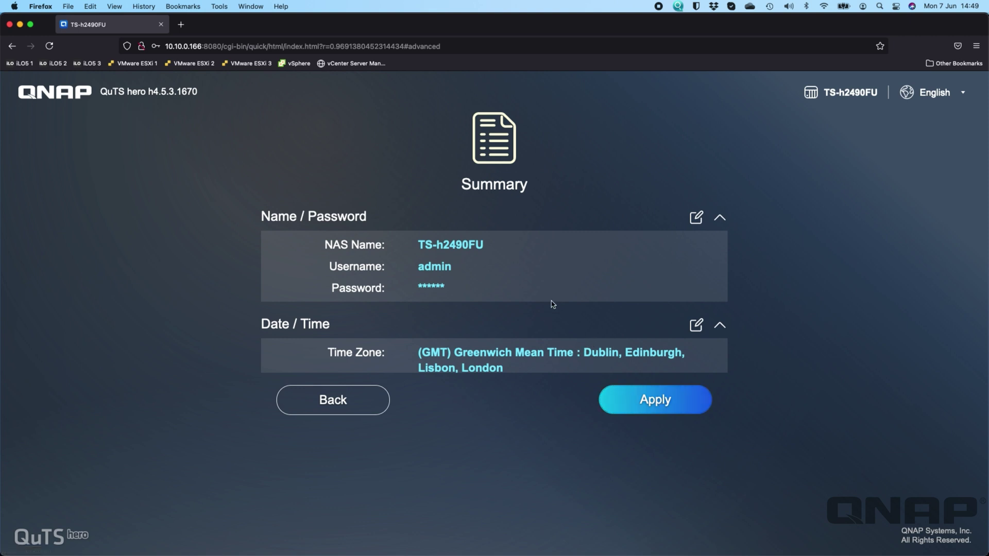
- Review the summary, apply it, and confirm initializing the NAS drives
scroll(552, 304, down, 5)
scroll(552, 304, up, 5)
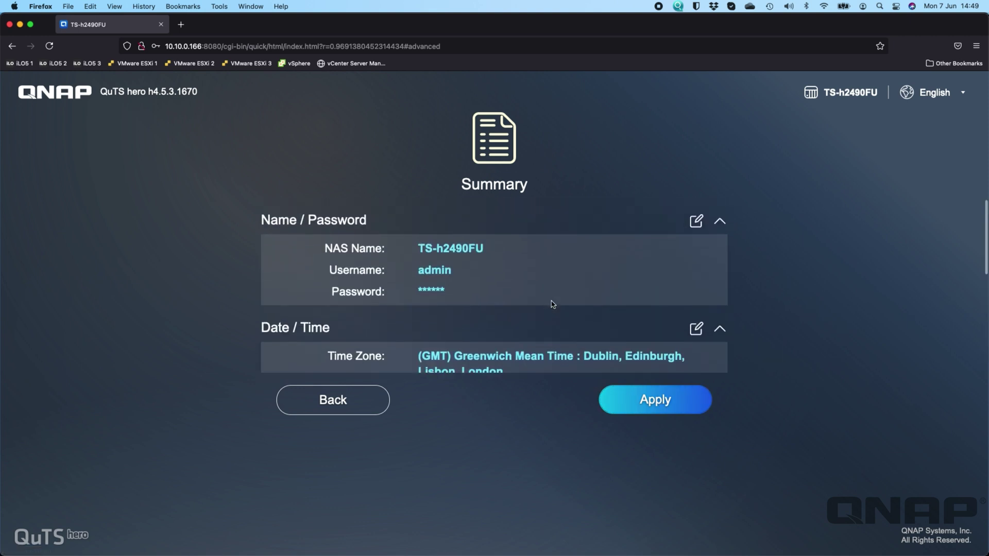
click(647, 398)
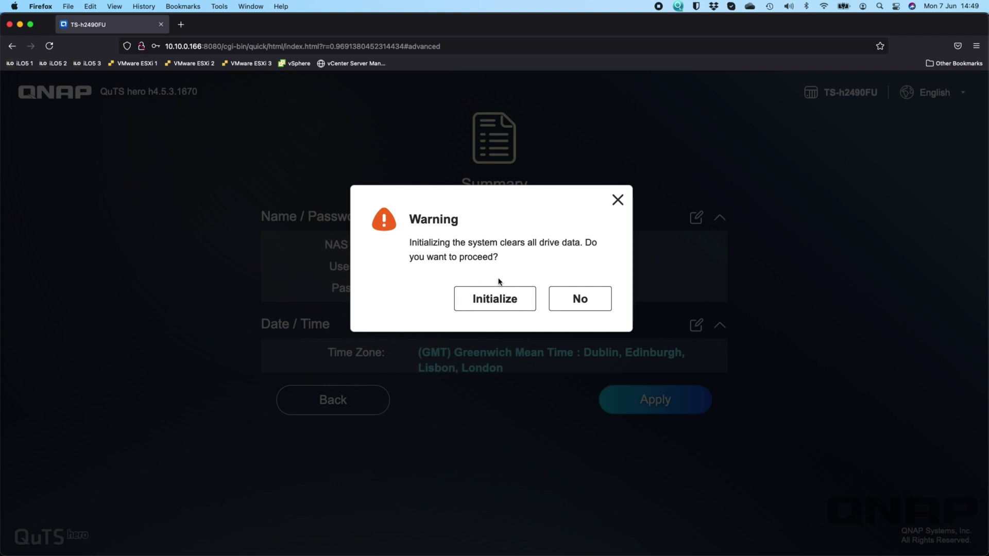
click(503, 298)
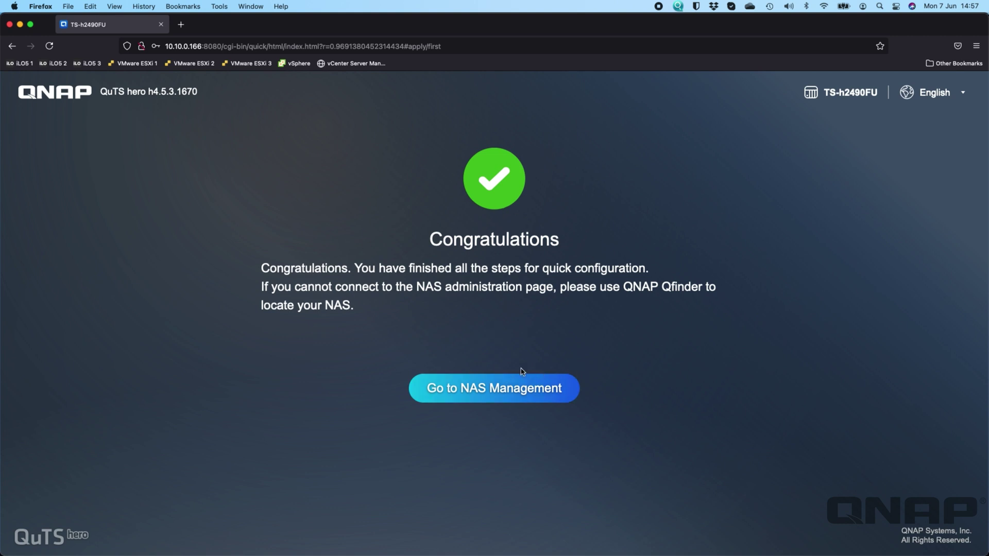
- Log in to NAS management as admin, declining Firefox's offer to save the password
click(497, 390)
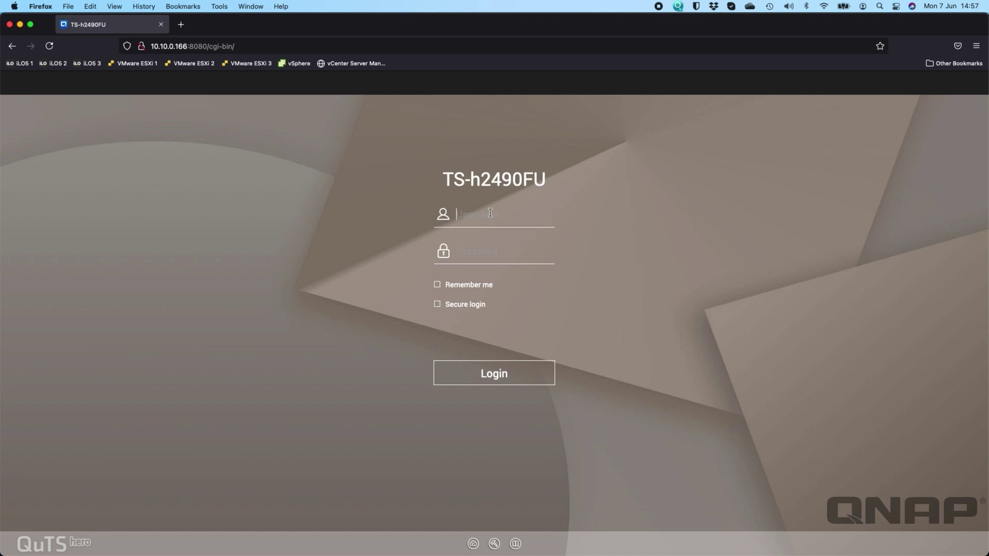
text(admin)
key(Tab)
text(•••••••)
key(Return)
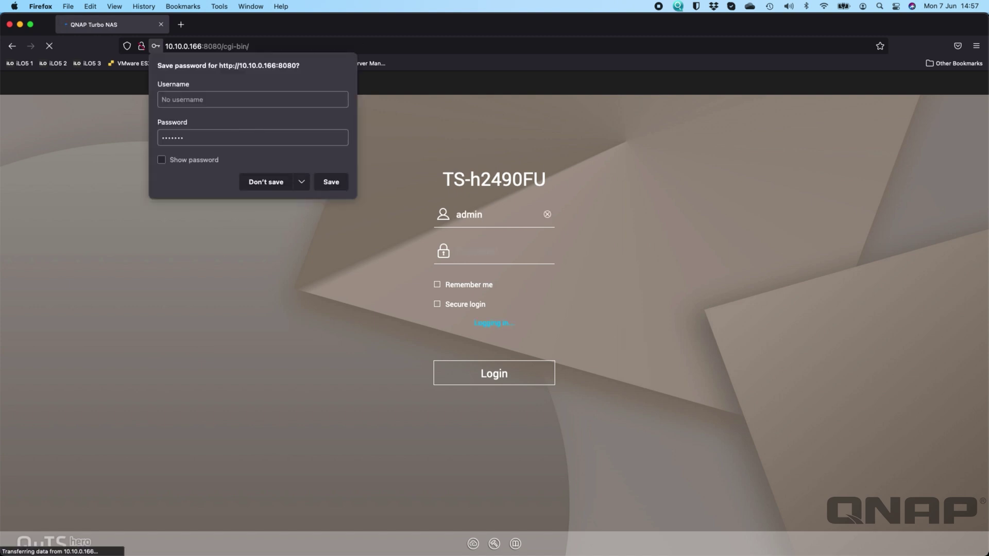
click(273, 180)
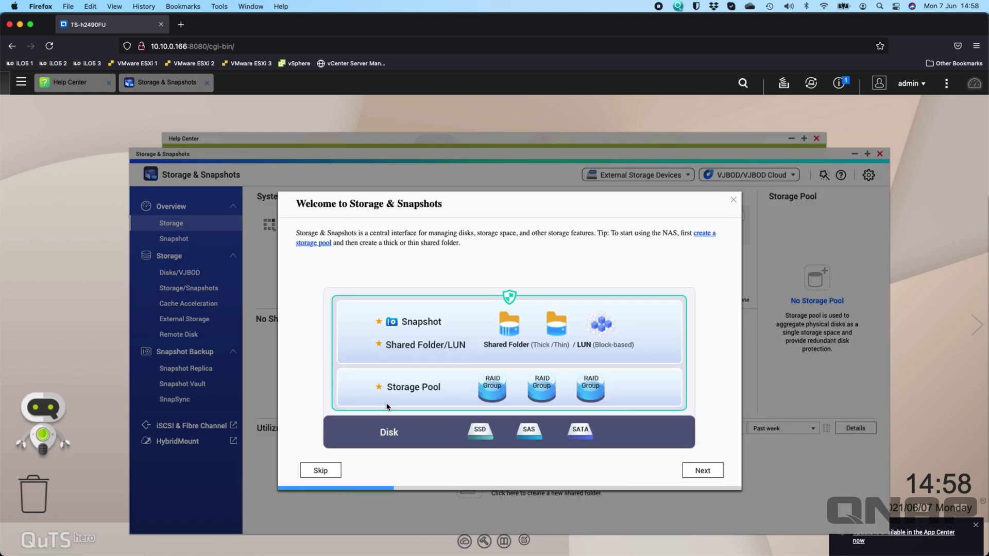
- Dismiss the welcome guide, data-collection prompt and busy notice, then open Storage/Snapshots
click(735, 201)
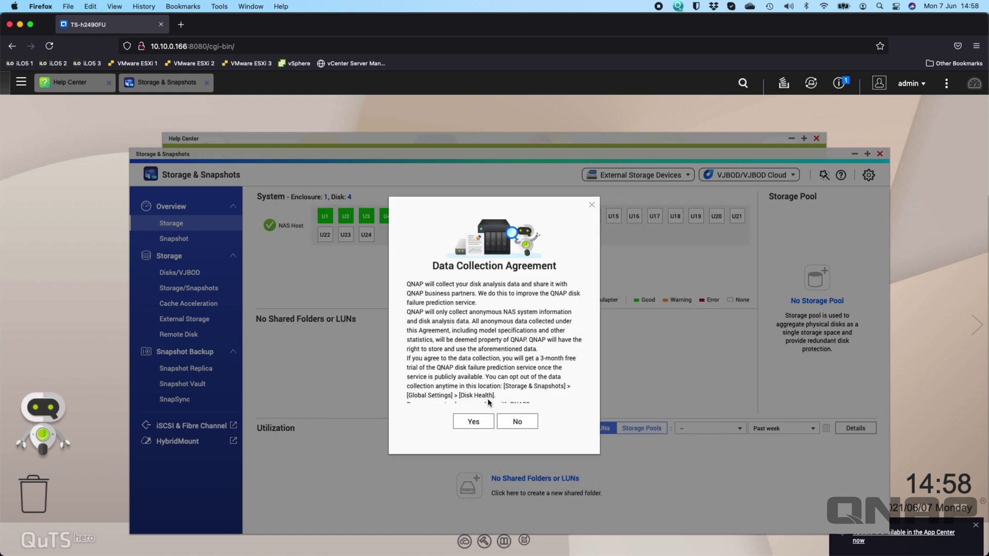
scroll(532, 366, down, 2)
scroll(515, 369, up, 2)
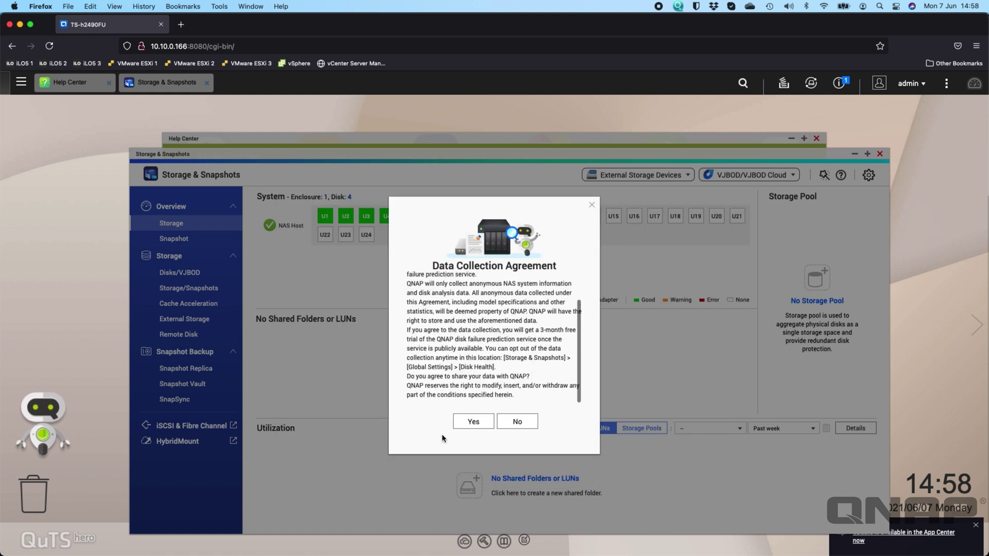
click(515, 421)
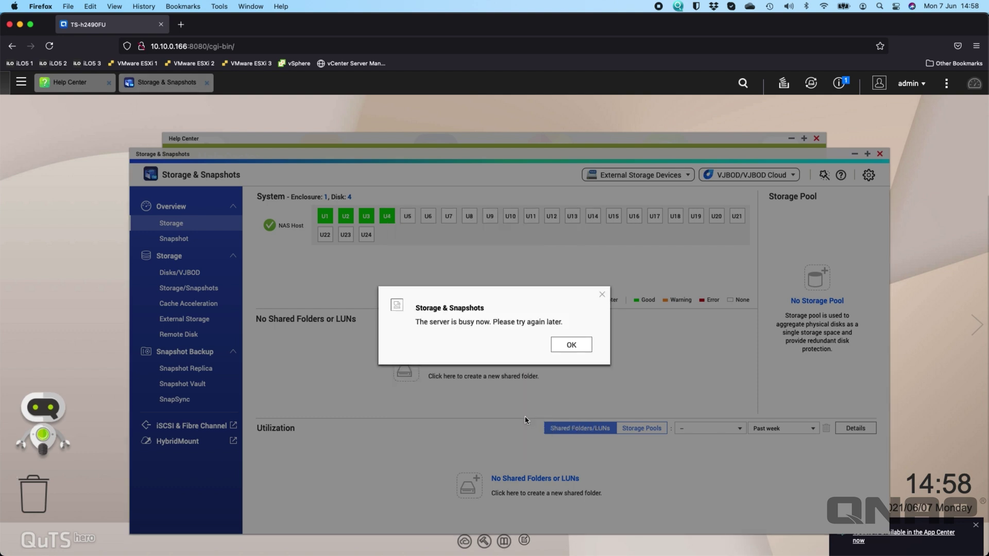
click(581, 344)
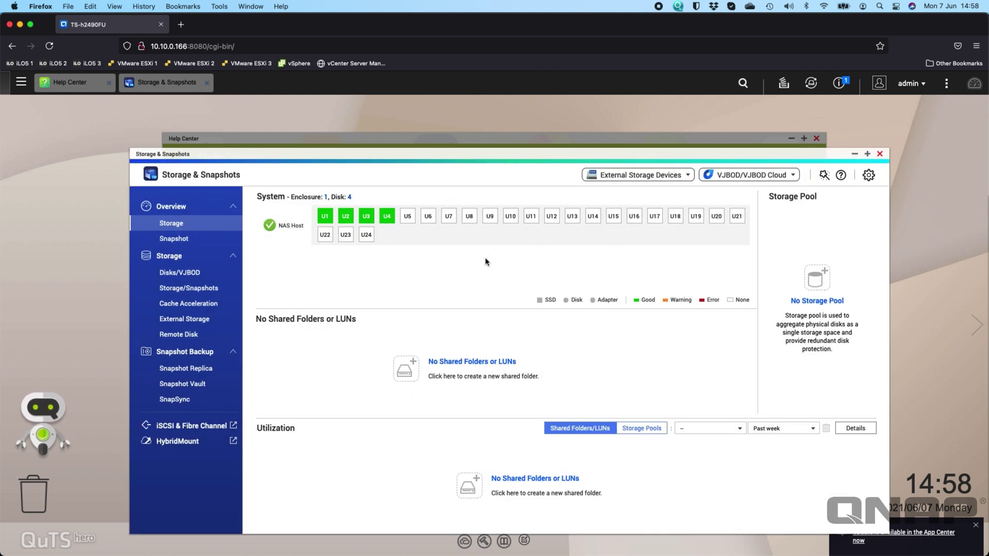
click(202, 292)
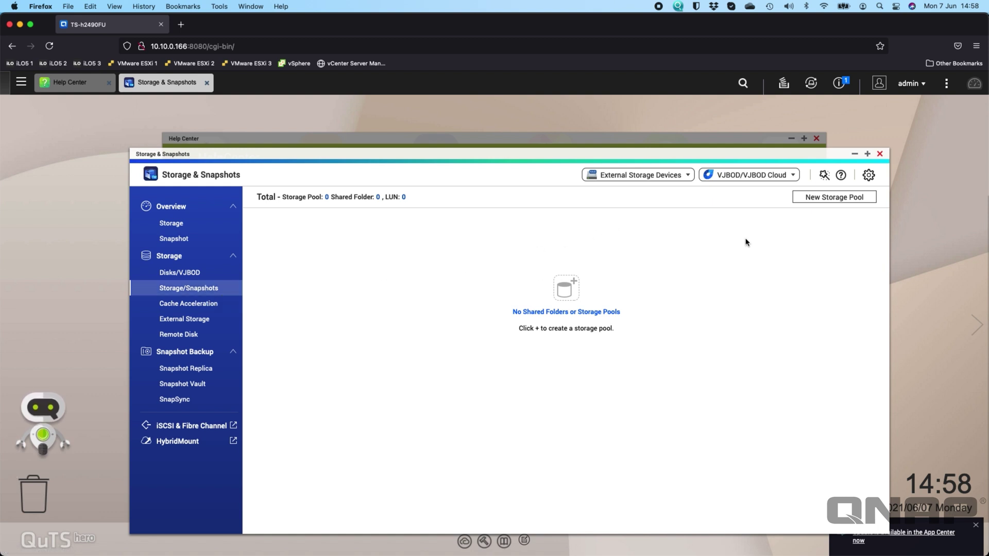
- Create a new storage pool from all four U.2 SSDs in RAID 5 (3.90 TB)
click(839, 197)
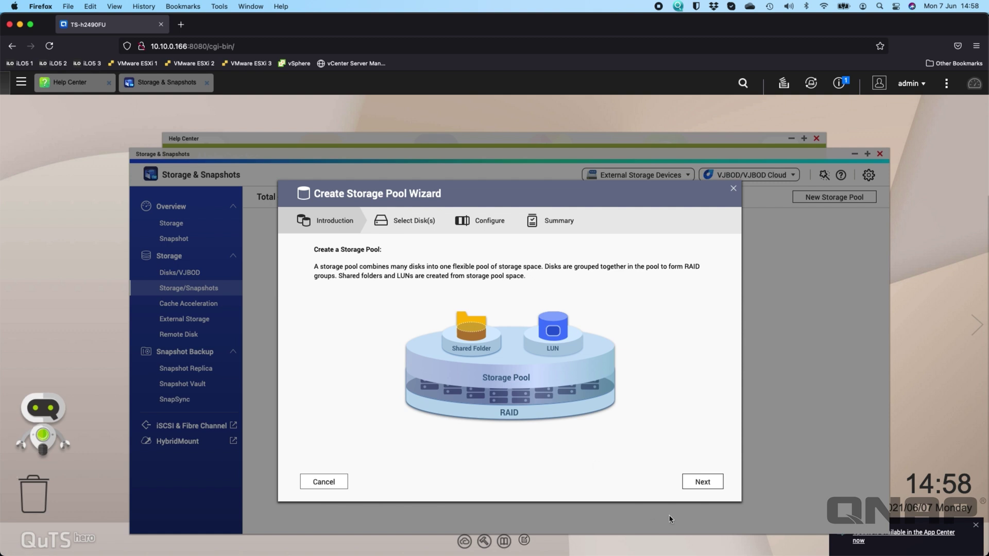
click(699, 482)
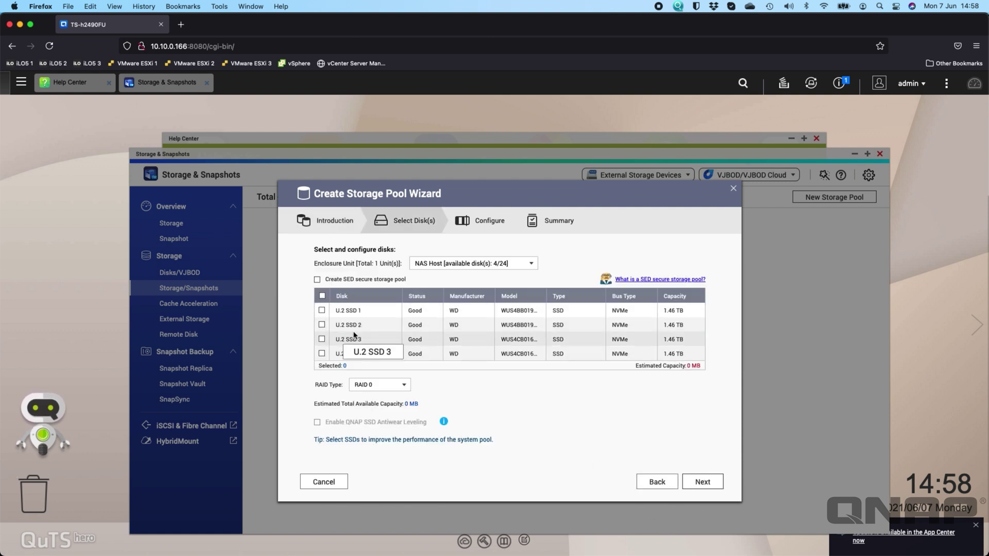
click(322, 297)
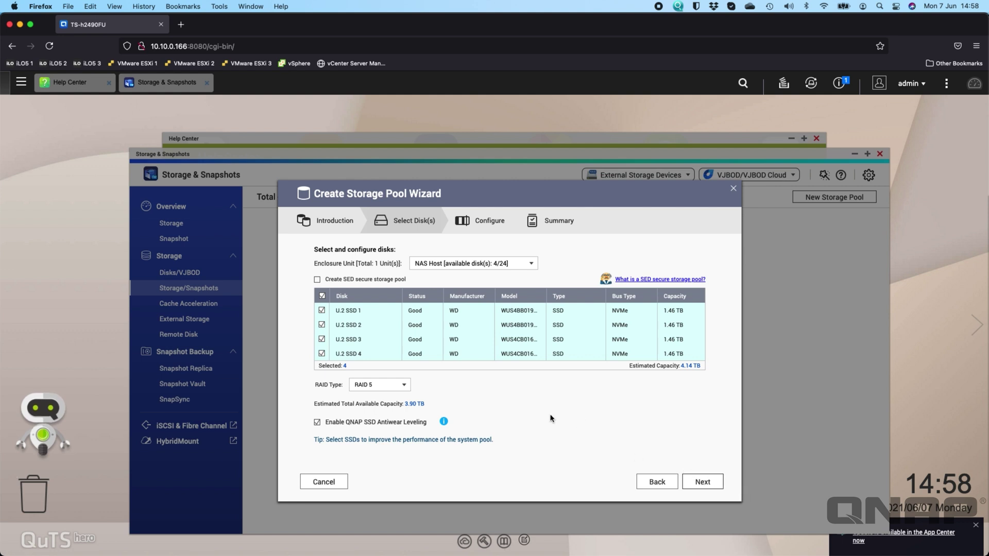
click(701, 483)
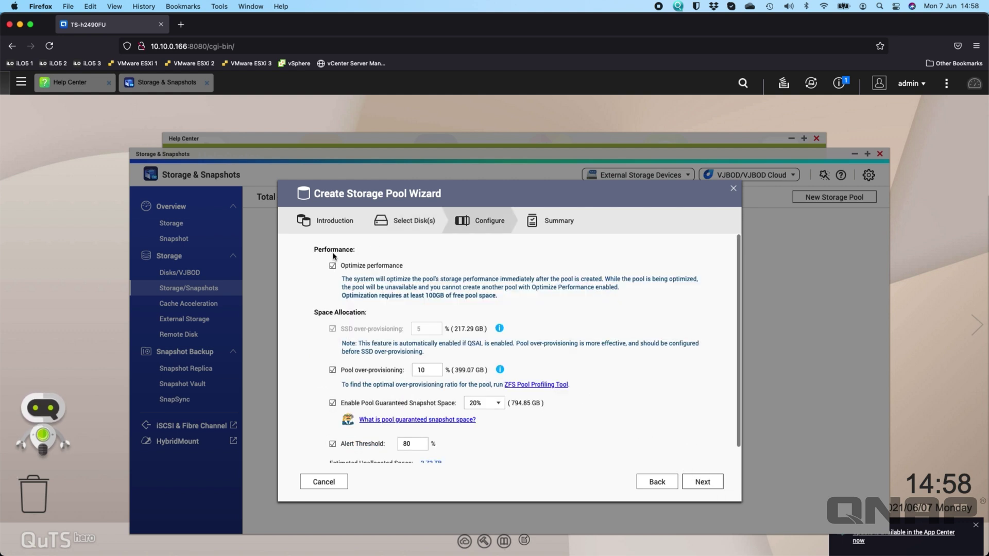
- Disable Optimize performance and the Alert Threshold, after reading the over-provisioning info
click(369, 267)
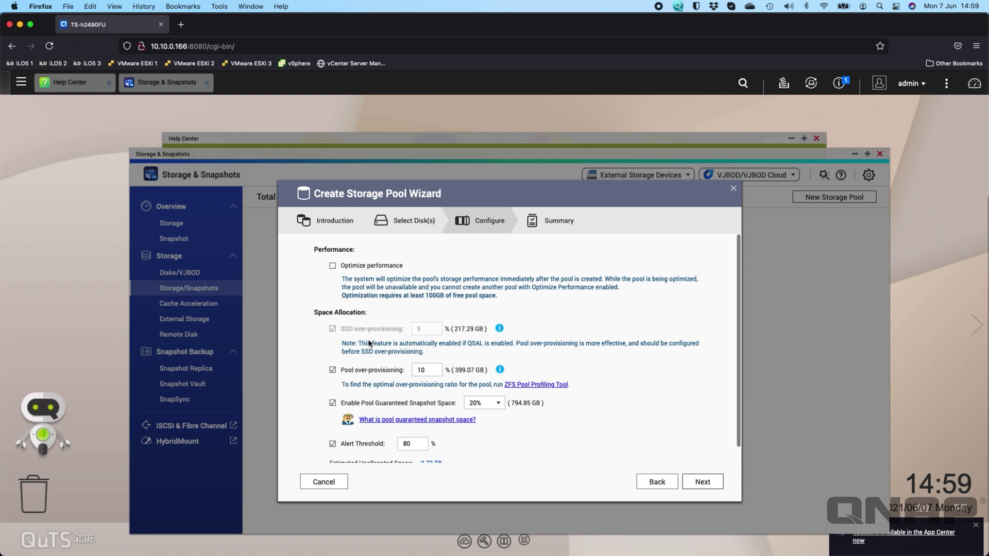
scroll(365, 374, down, 1)
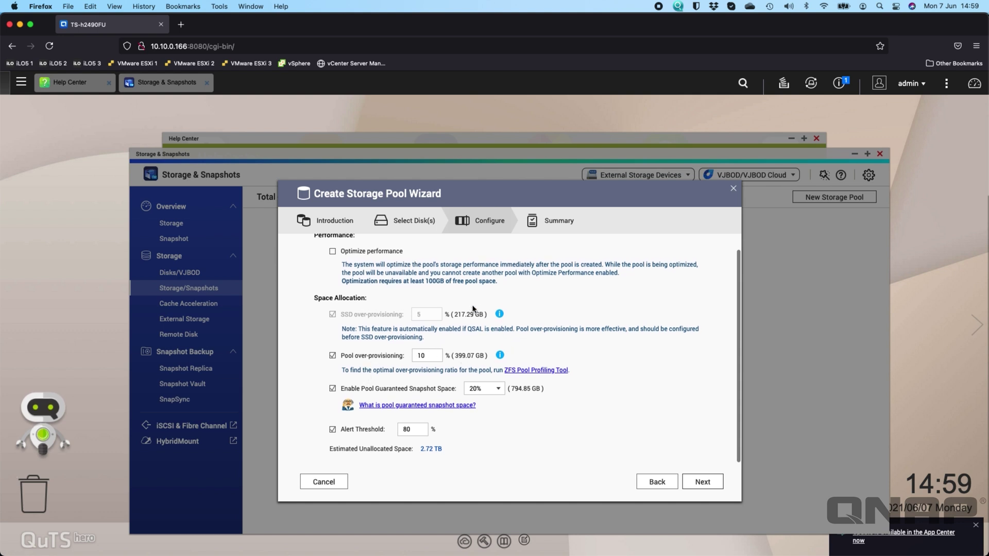
click(499, 357)
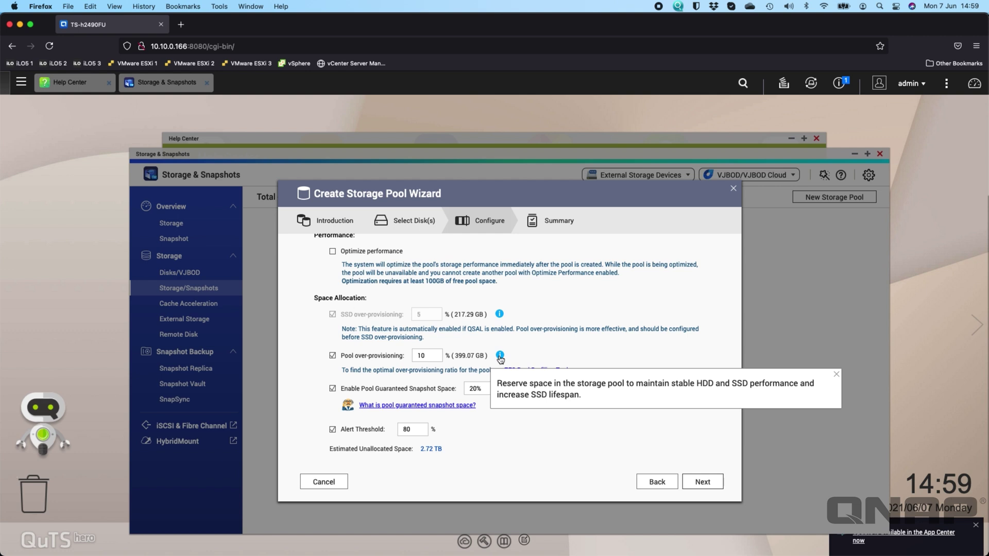
click(553, 299)
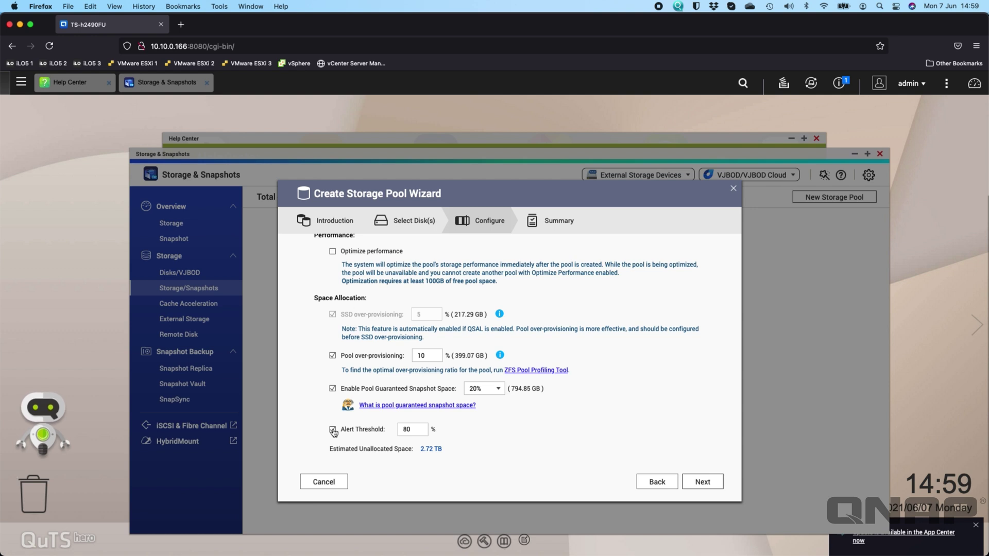
click(332, 430)
- Create Storage Pool 1 from the four-disk RAID 5 group, confirming that the disks will be erased
click(702, 482)
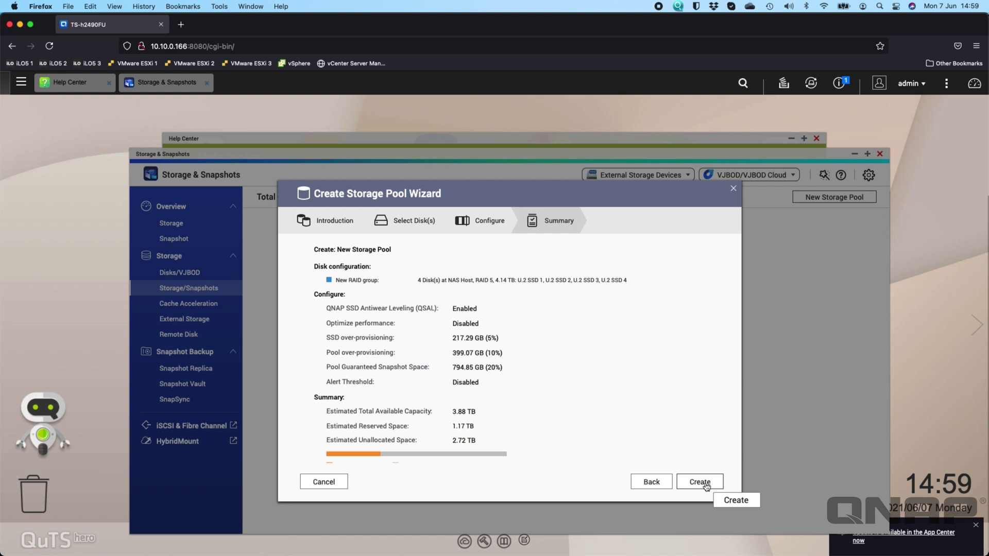
click(705, 484)
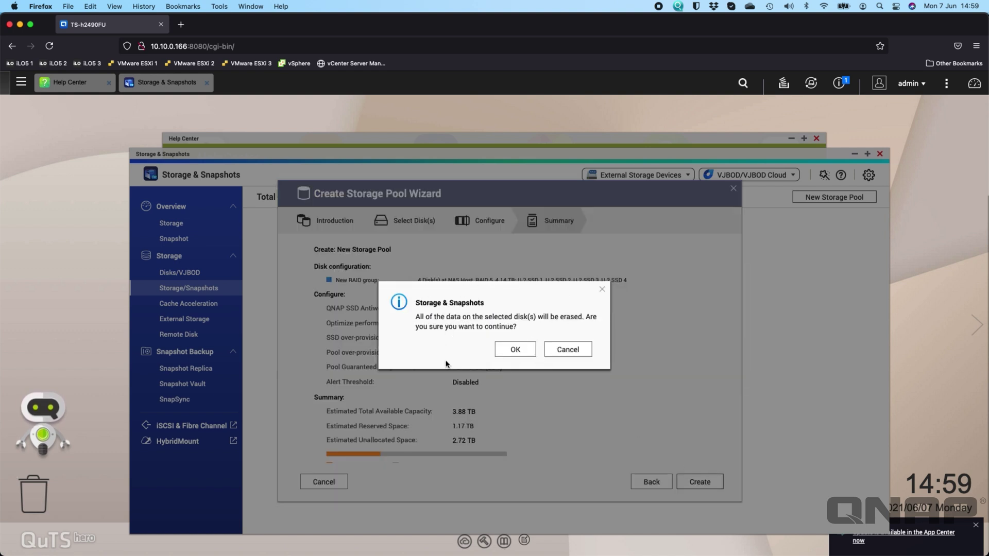
click(516, 350)
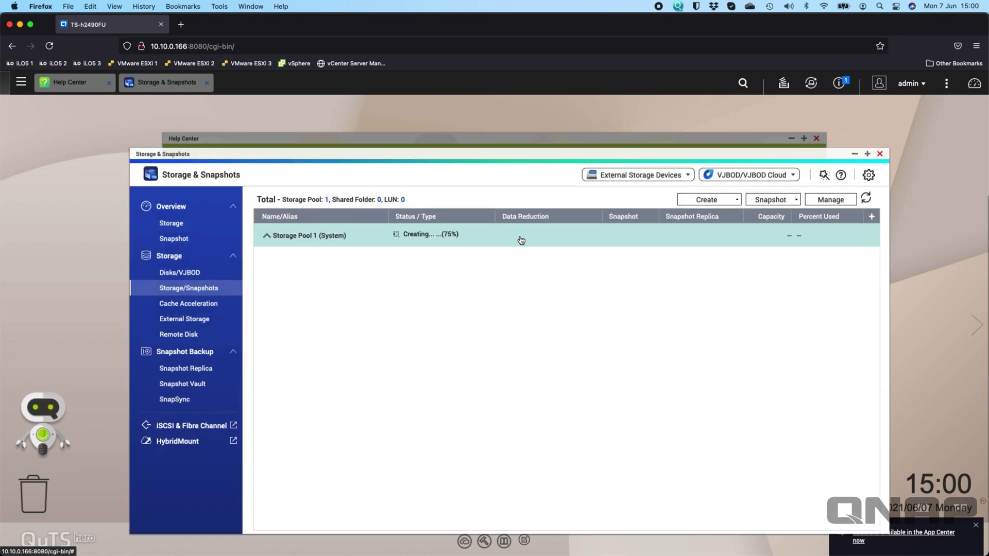
- Start a new shared folder and check the storage pool choices, then cancel while the pool is still building
click(738, 200)
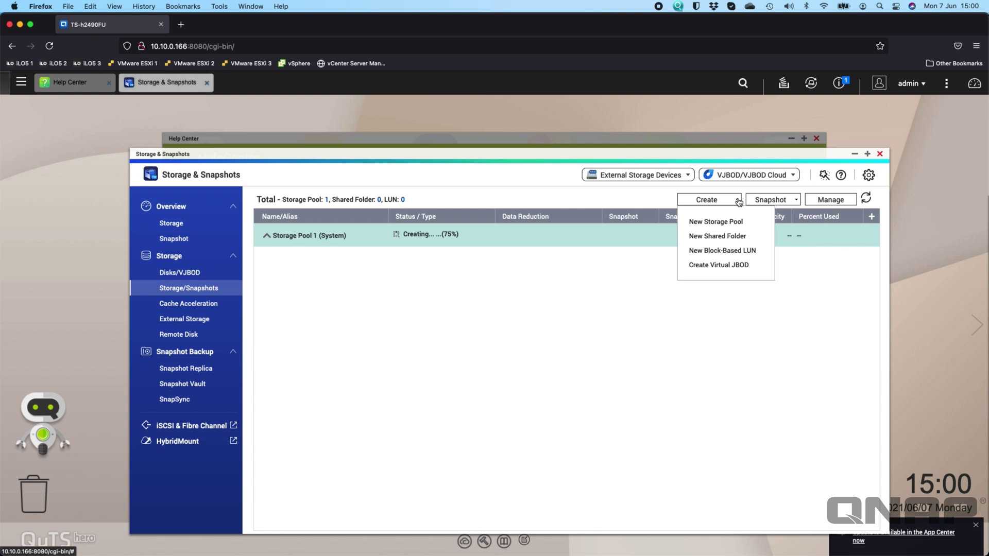
click(710, 238)
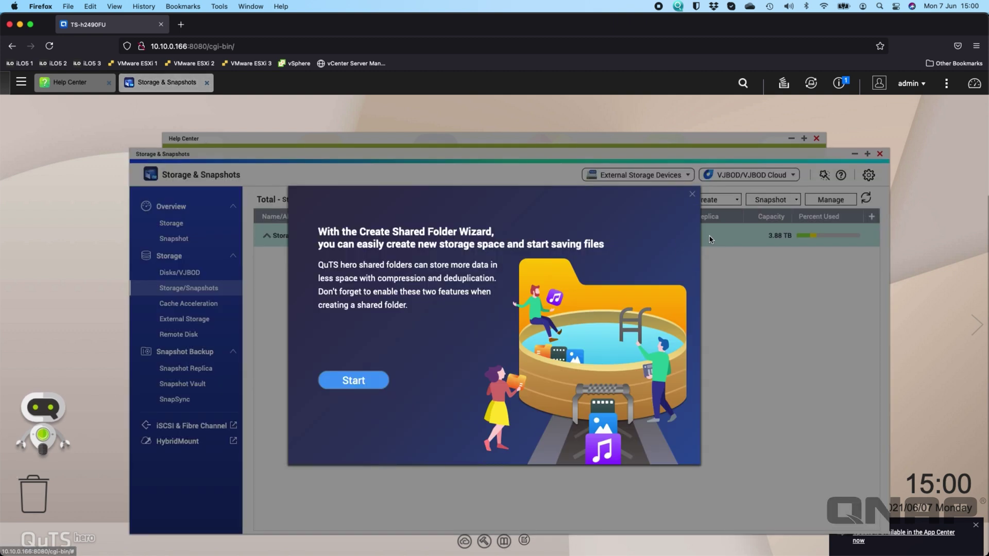
click(350, 381)
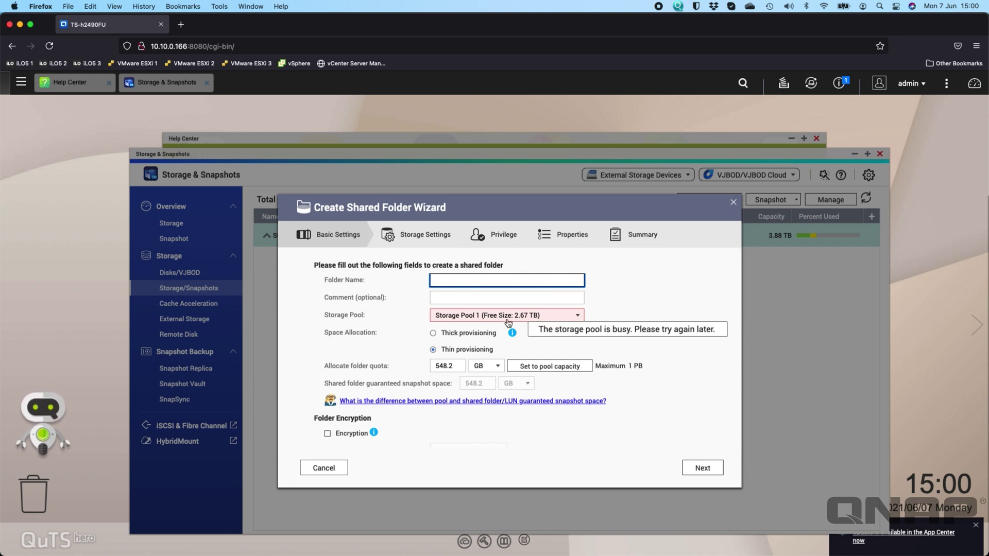
click(577, 315)
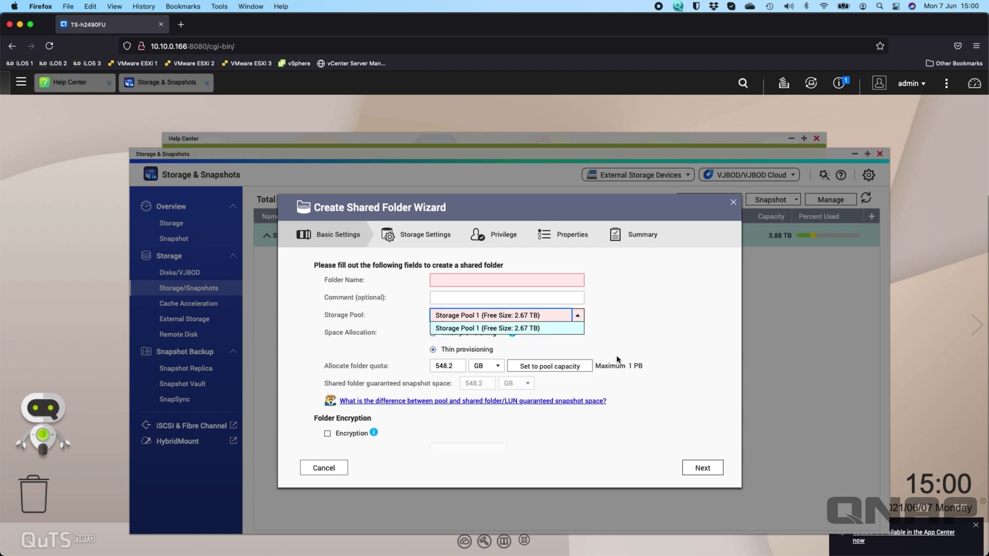
click(641, 342)
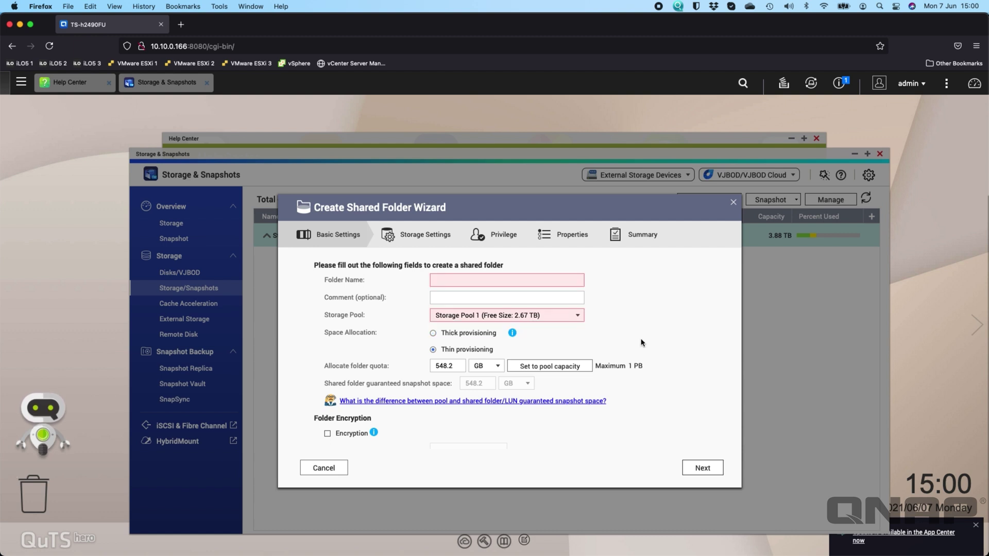
click(333, 466)
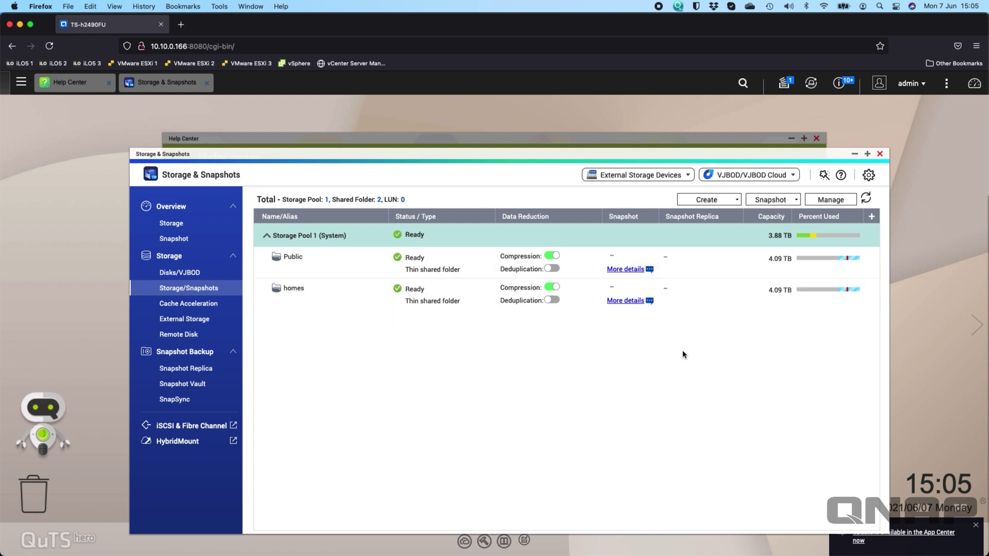
click(727, 205)
- Restart the shared folder wizard with thick provisioning and a 1 TB quota, and continue to storage settings
click(715, 237)
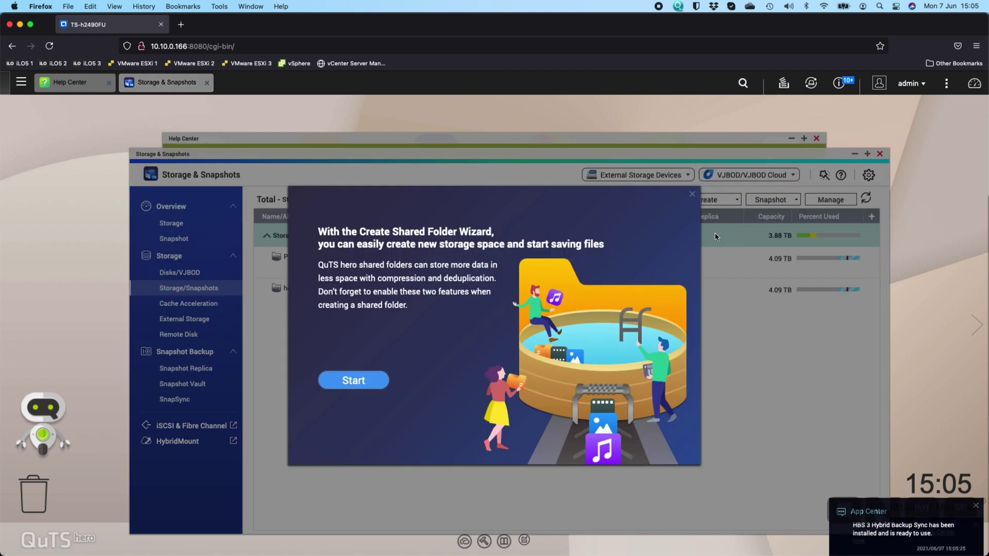
click(364, 382)
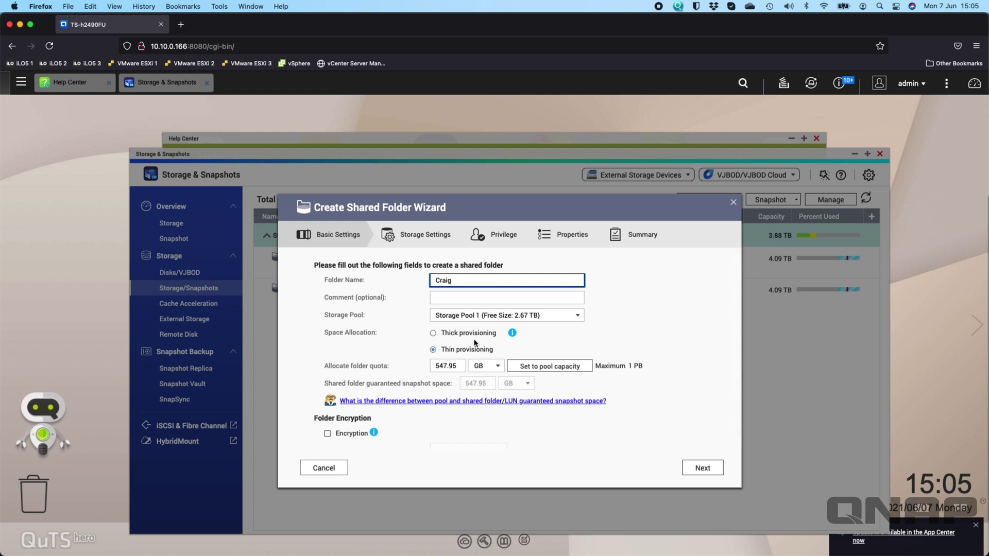
click(446, 336)
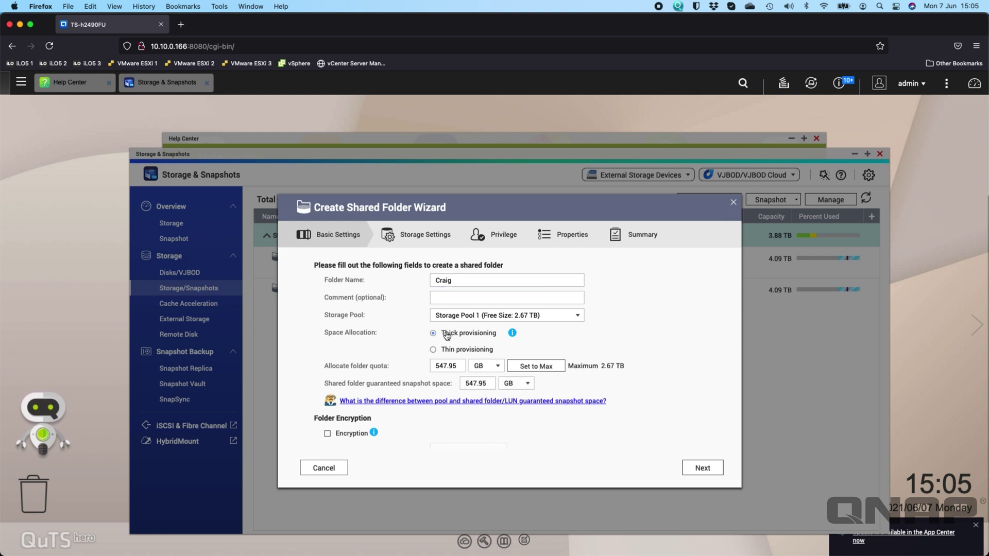
click(492, 366)
click(478, 390)
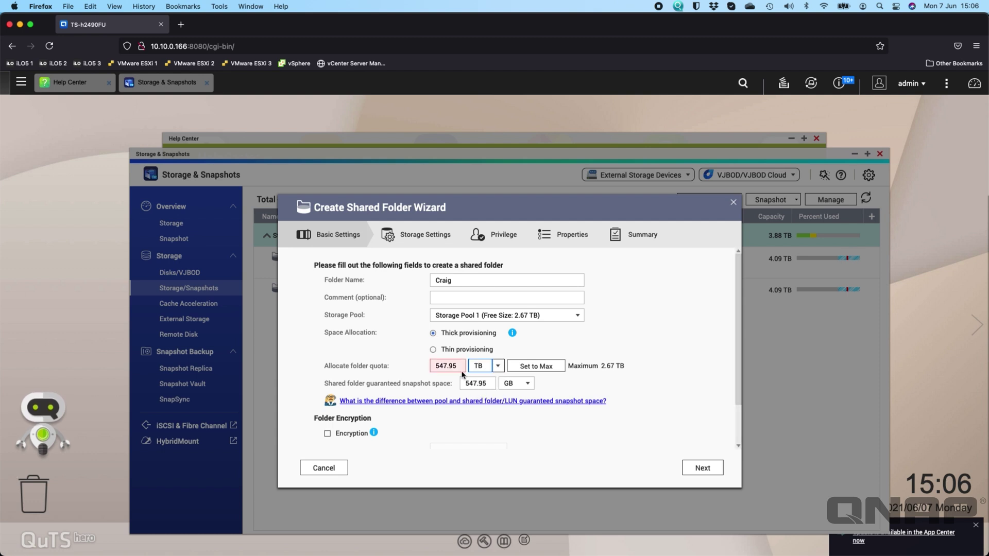
click(441, 366)
text(1)
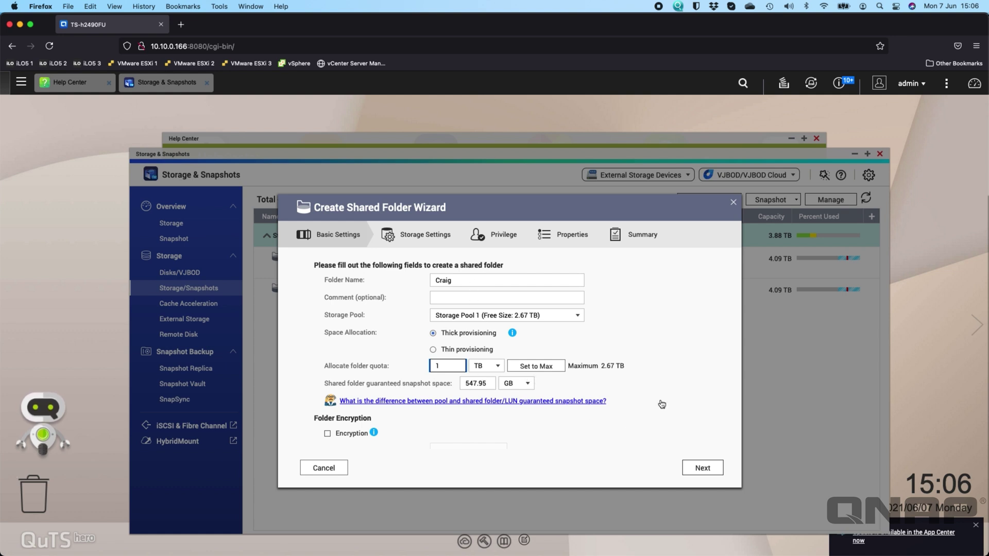
scroll(662, 404, down, 3)
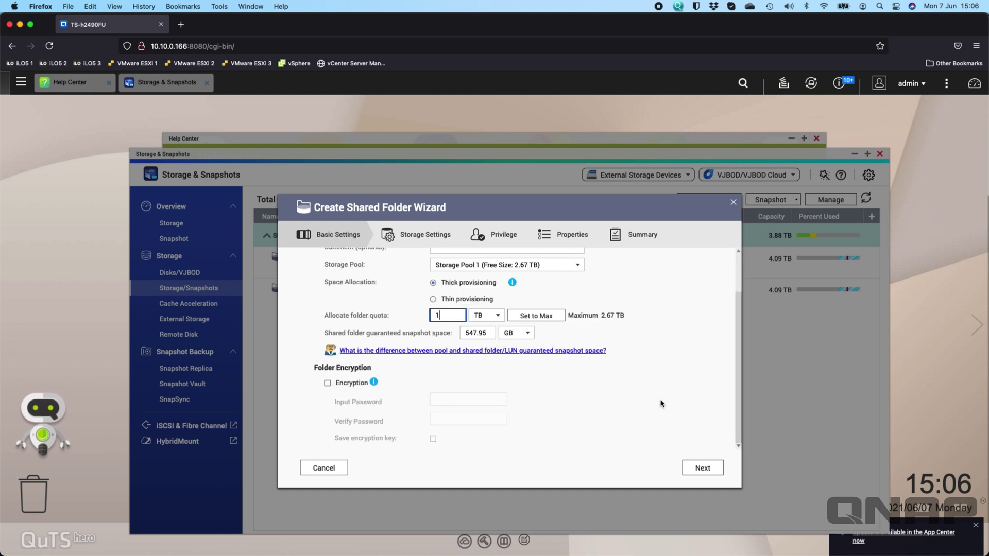
click(701, 469)
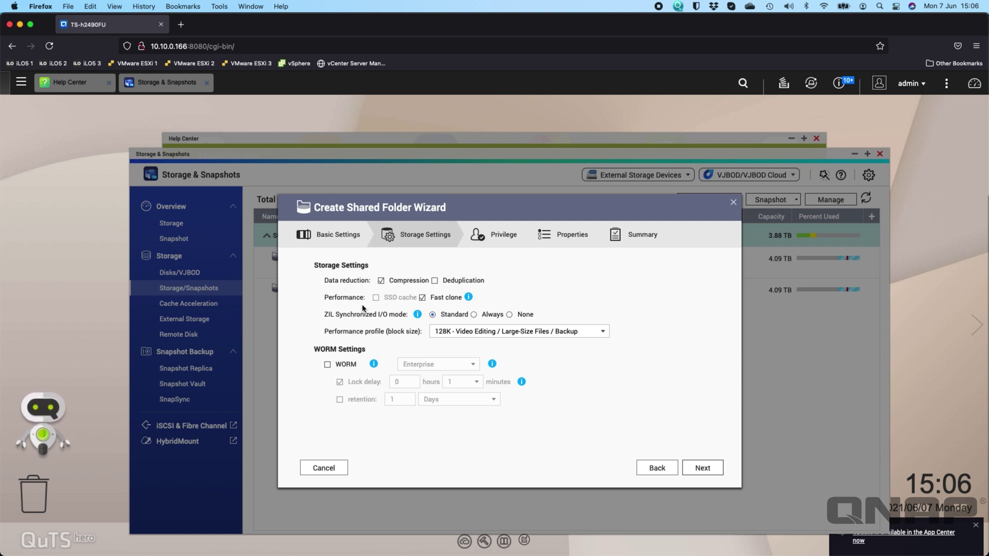
- Keep the performance profile at 128K - Video Editing / Large-Size Files / Backup
click(606, 333)
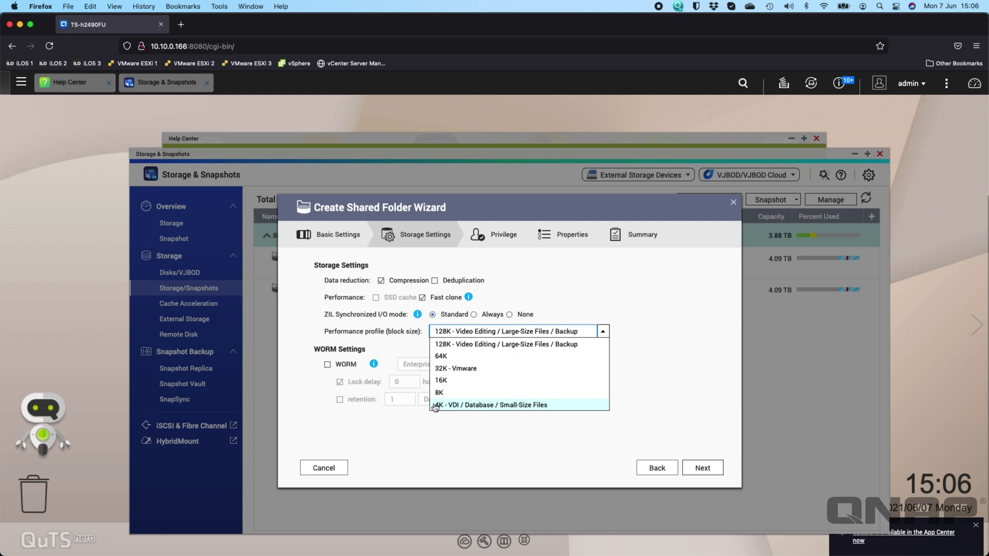
click(521, 344)
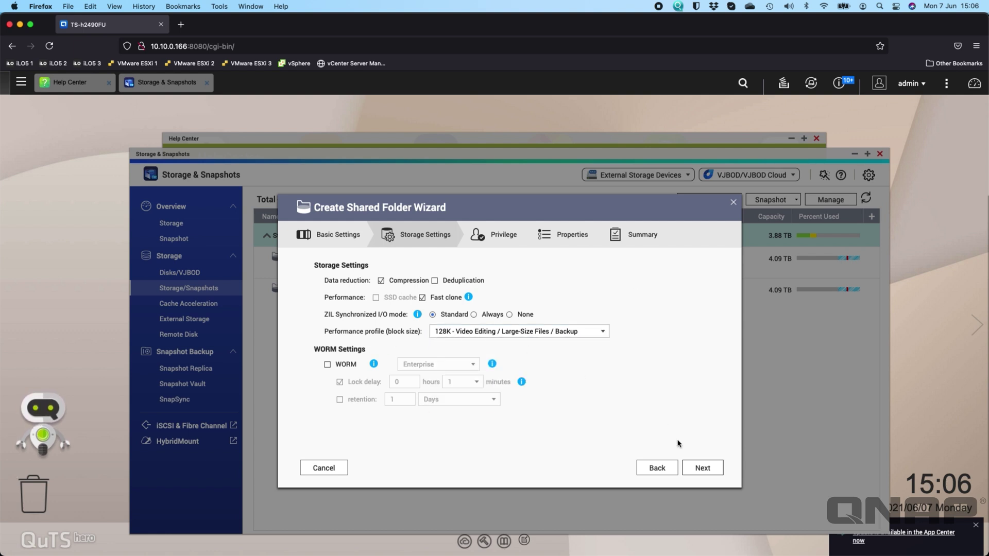
- Accept default storage, privilege and property settings, create the Craig folder, and acknowledge the content source notice
click(703, 469)
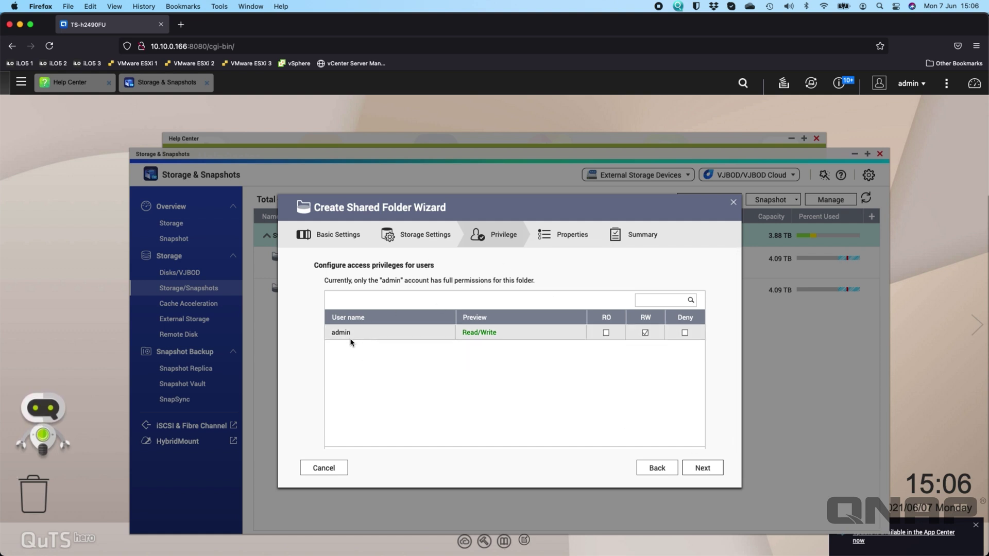
click(703, 467)
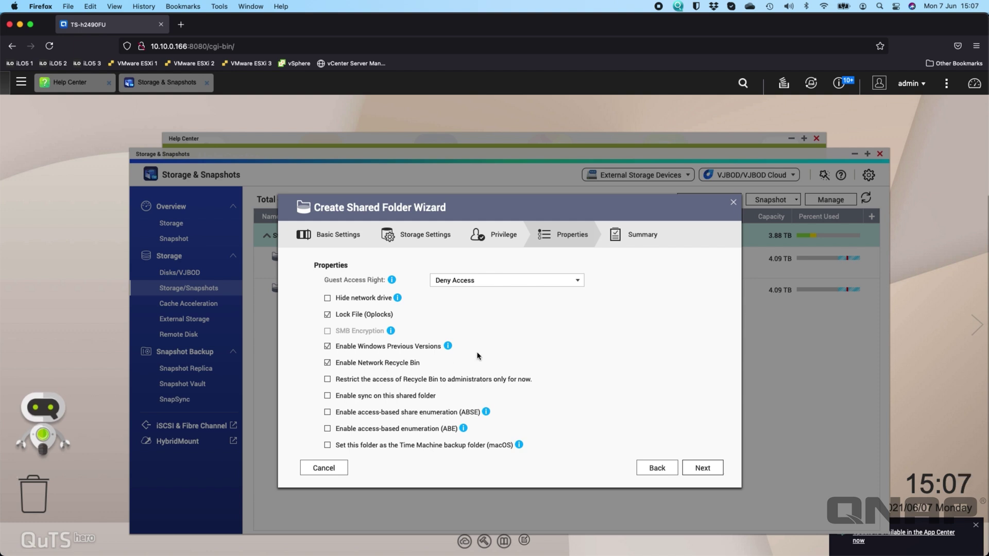
scroll(474, 355, down, 1)
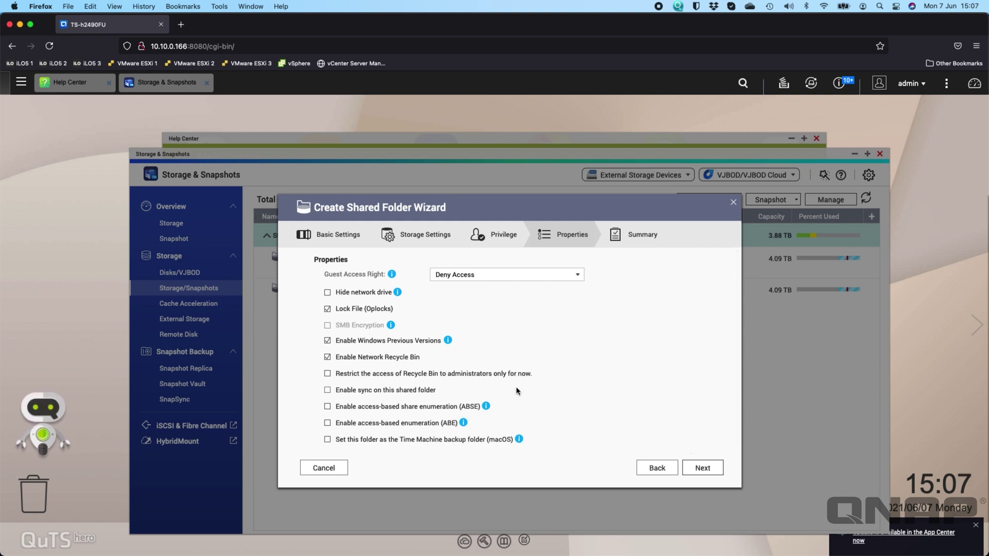
click(707, 468)
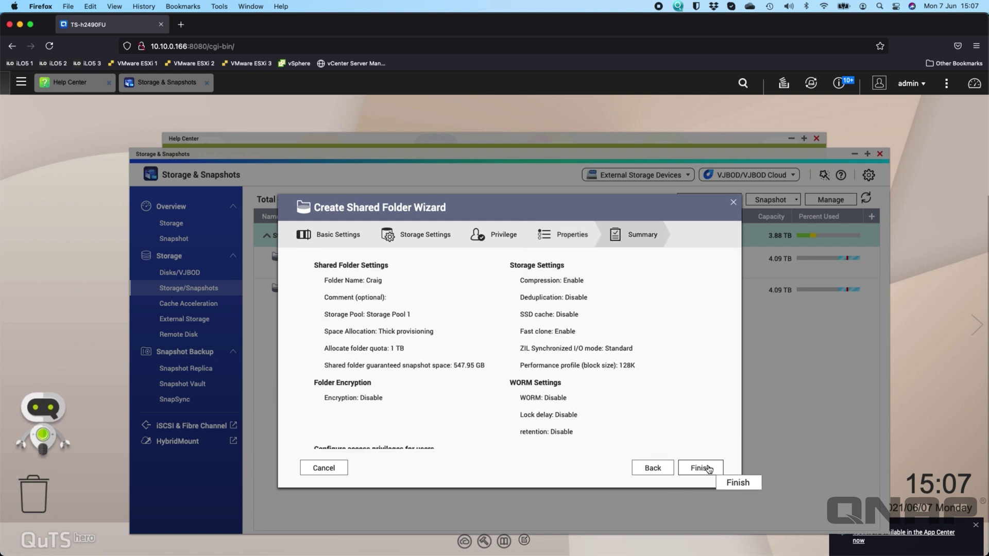
click(708, 468)
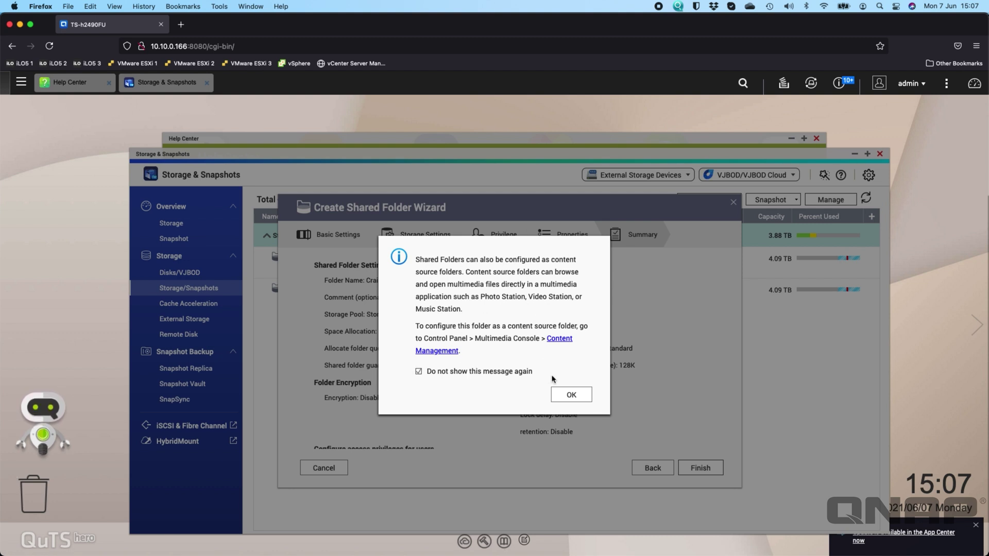
click(573, 395)
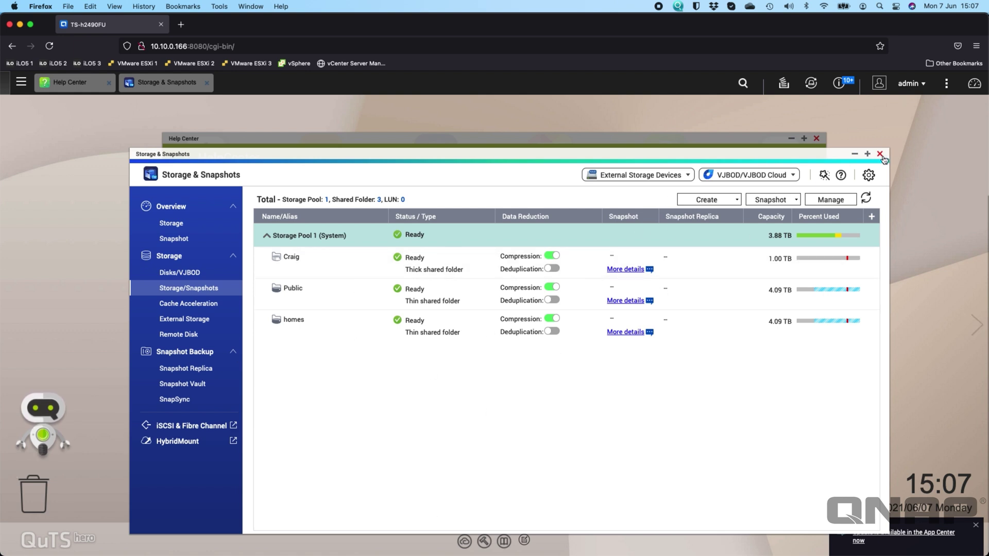
- Close Storage & Snapshots once Craig is listed as a 1 TB thick folder in Storage Pool 1
click(880, 154)
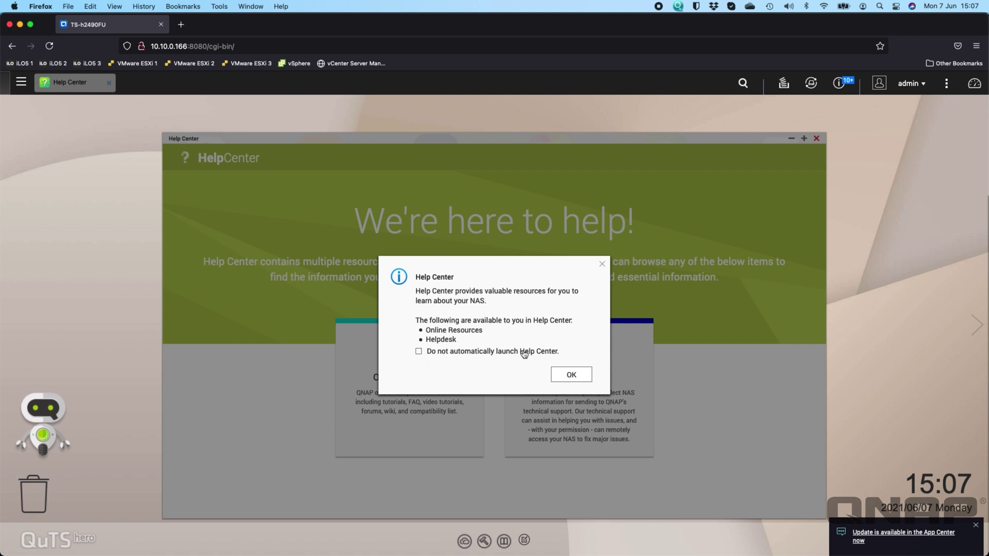
- Dismiss the Help Center and Helpdesk introductions, close both windows, and suppress the license store notice
click(582, 374)
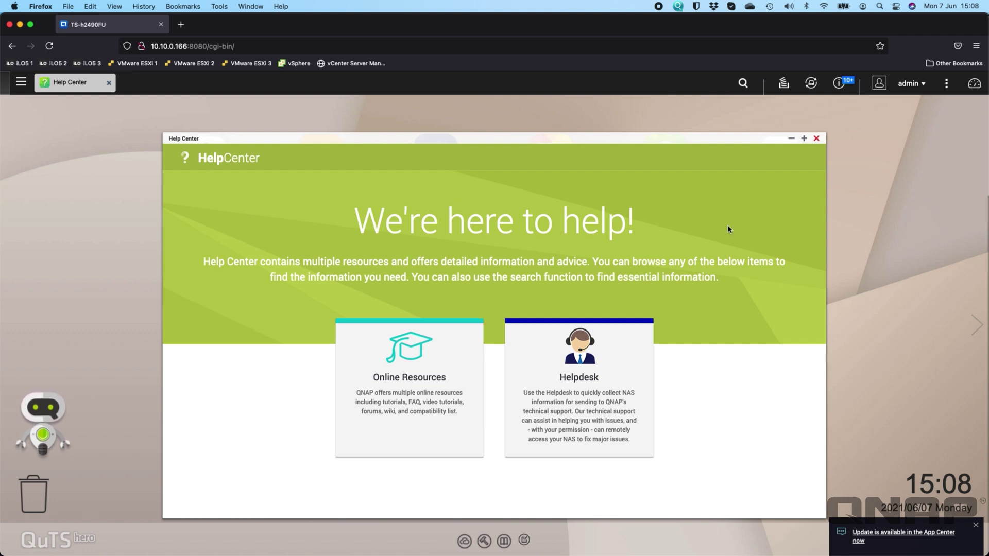
click(556, 395)
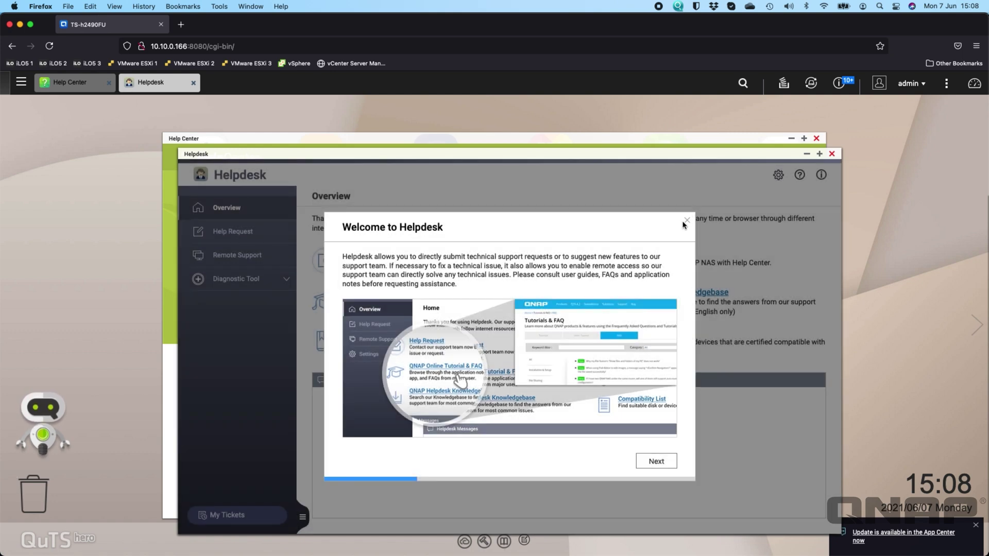
click(686, 221)
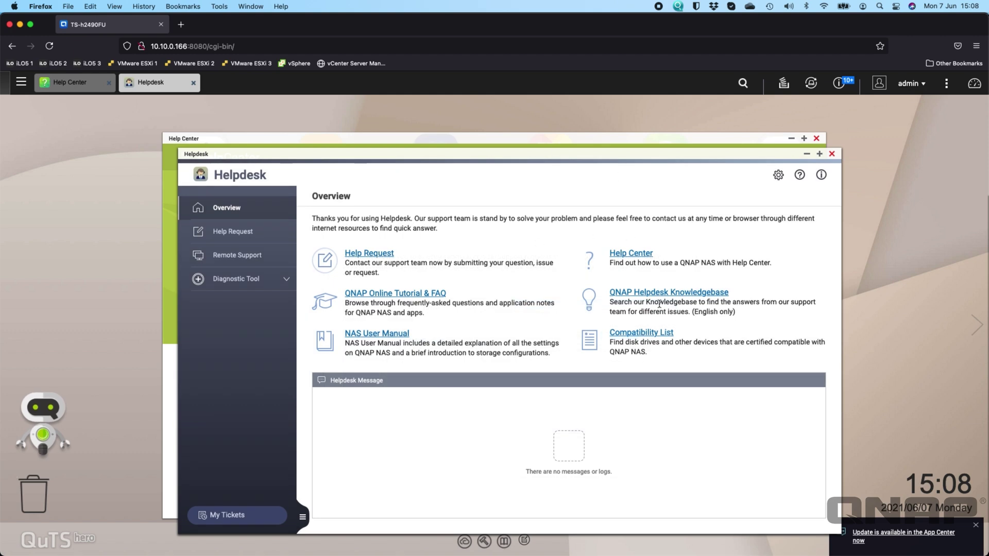
click(831, 155)
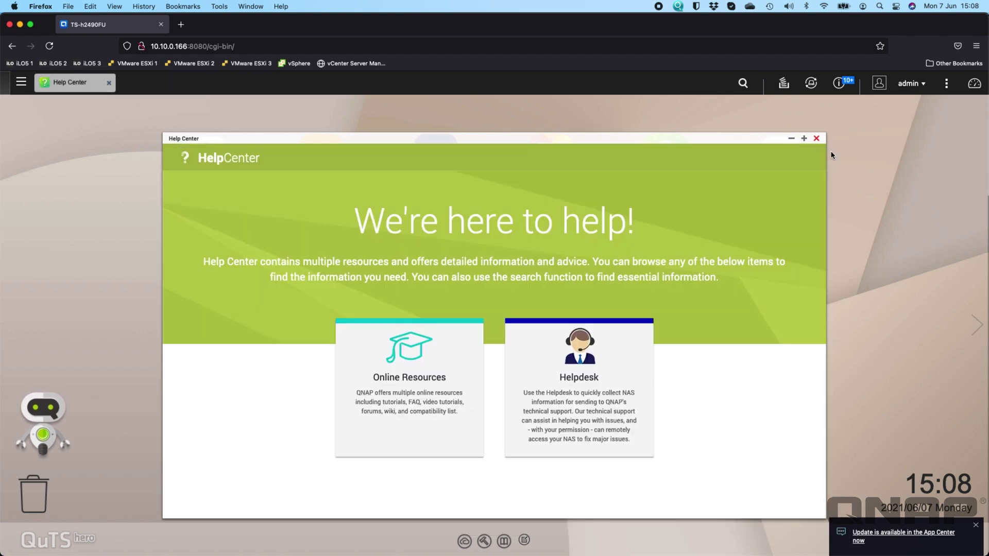
click(817, 138)
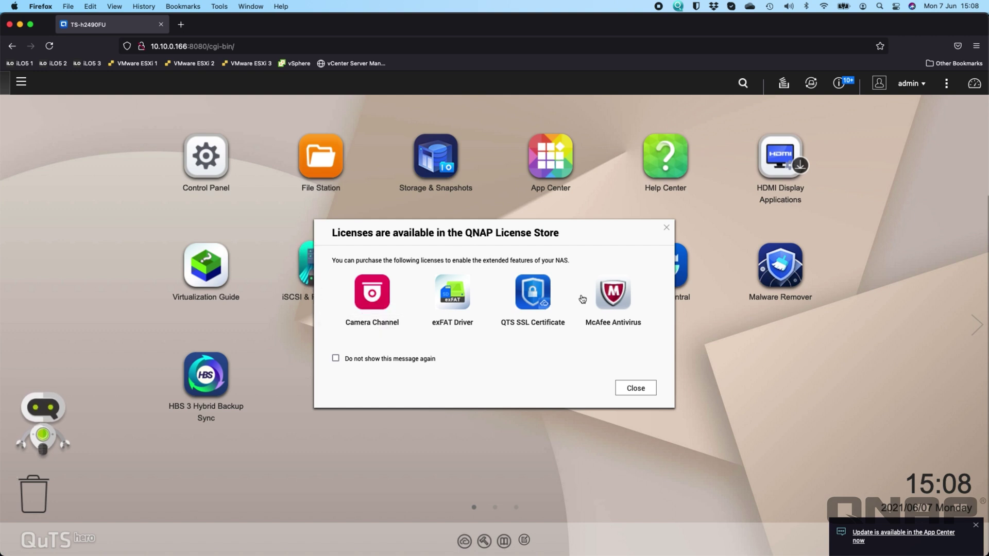
click(369, 359)
- Close the license and no-volumes notices for good, decline disk data collection, and bring up App Center
click(628, 388)
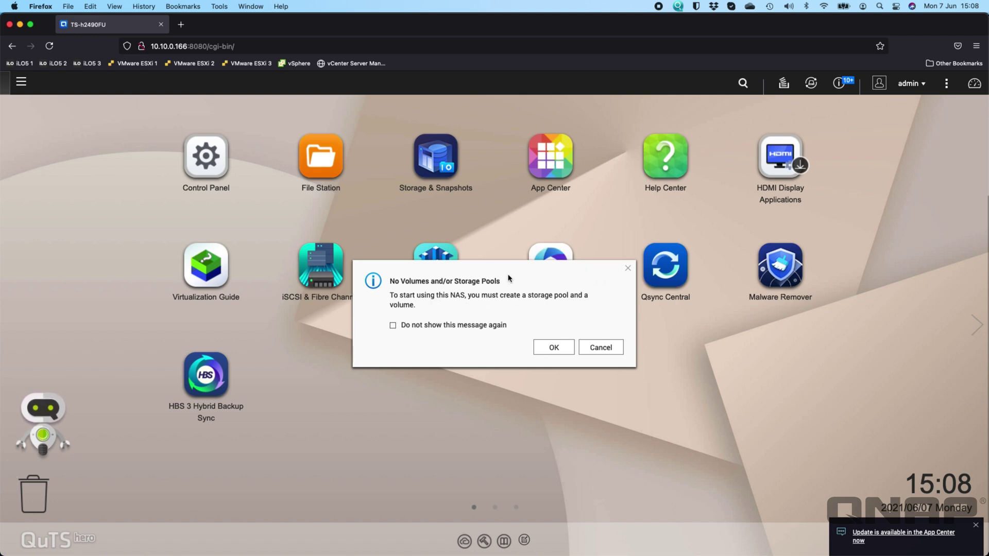
click(452, 325)
click(553, 348)
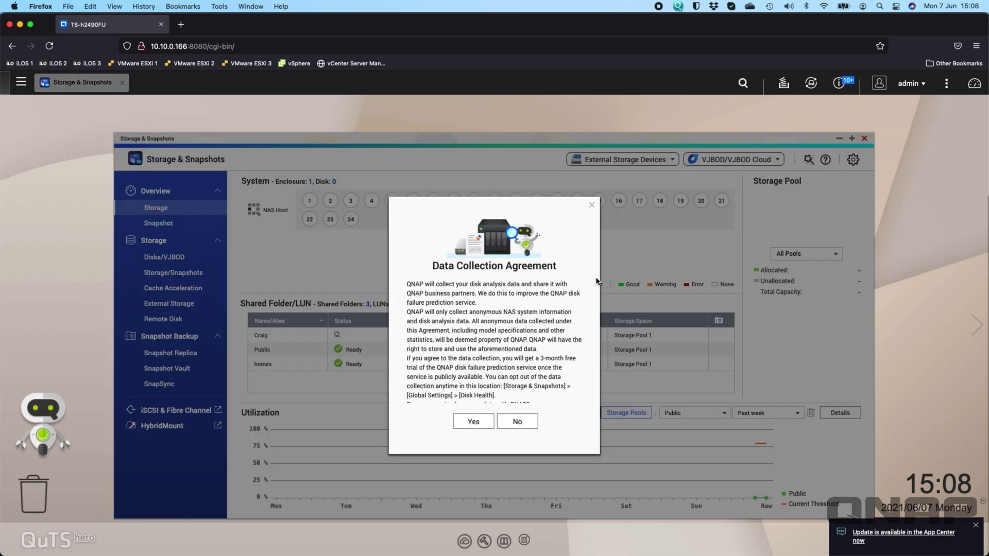
click(527, 423)
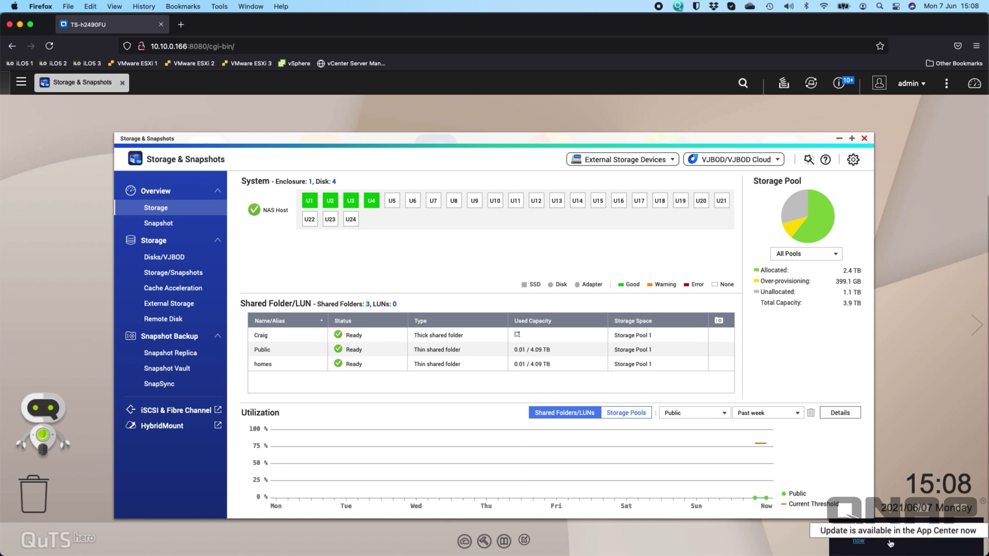
click(909, 537)
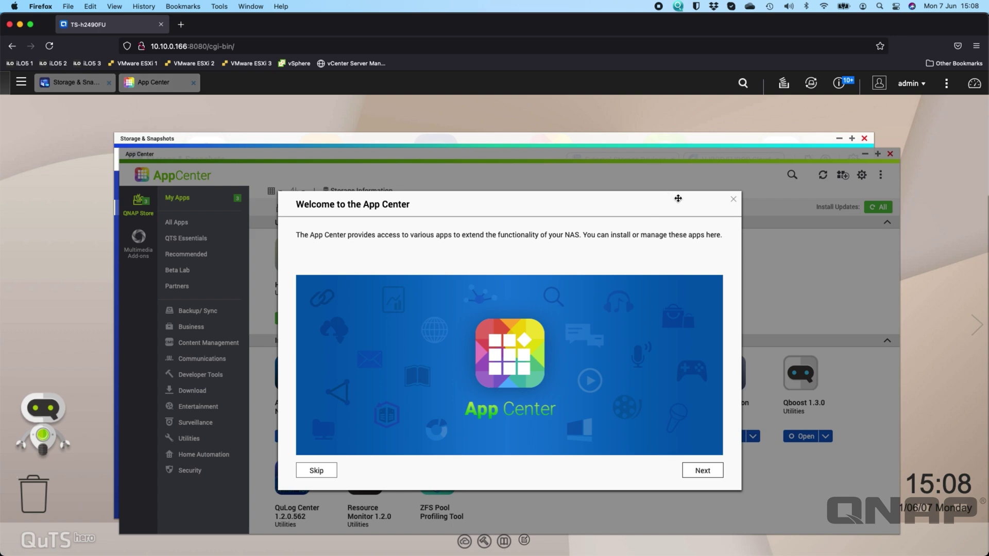
- Hide the App Center welcome, back out of the Qsync Central update, then update all three apps together
click(732, 200)
click(568, 341)
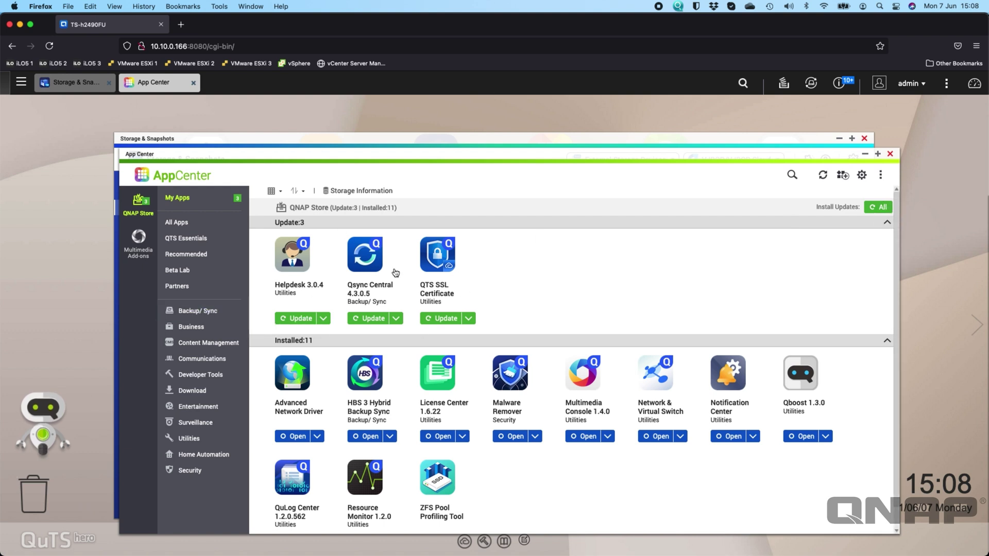
click(372, 320)
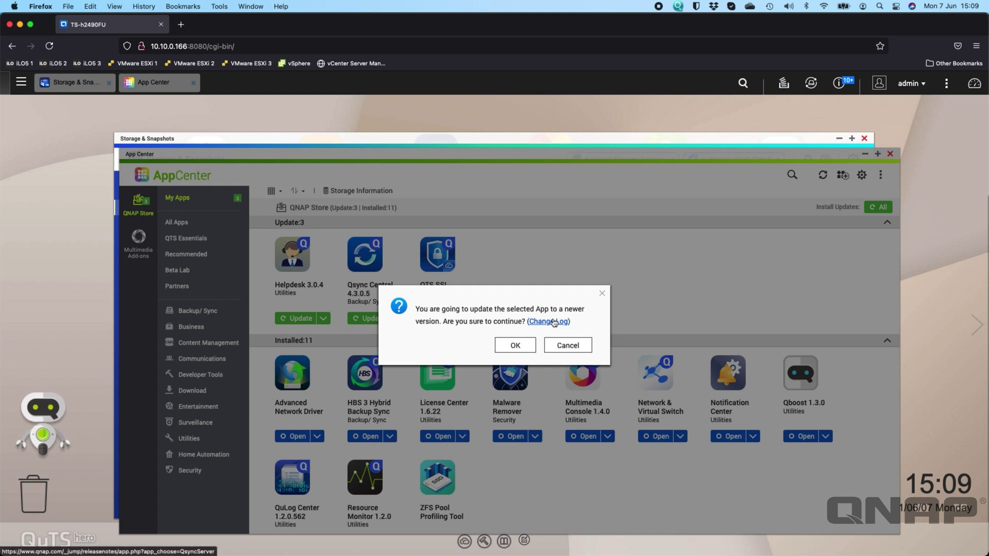
click(572, 345)
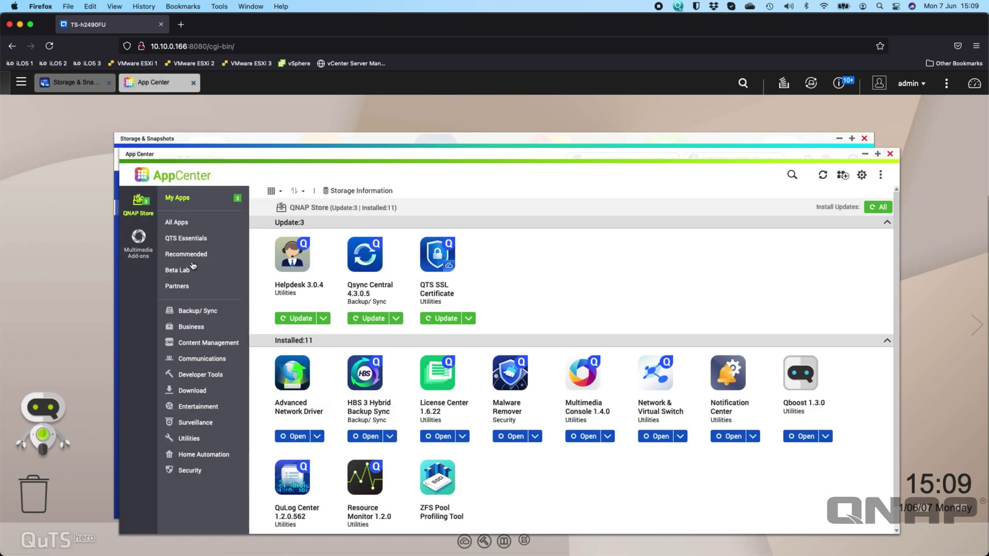
click(877, 208)
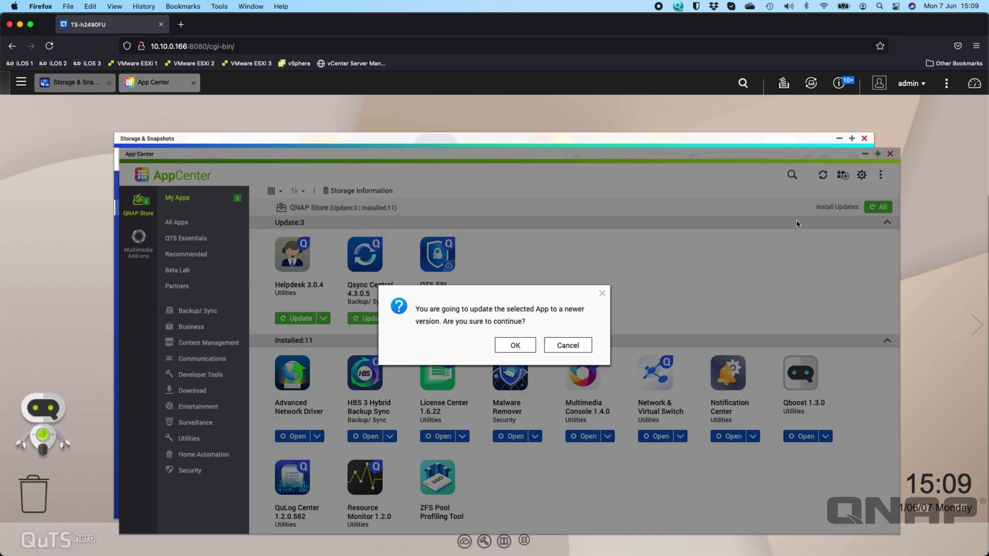
click(515, 345)
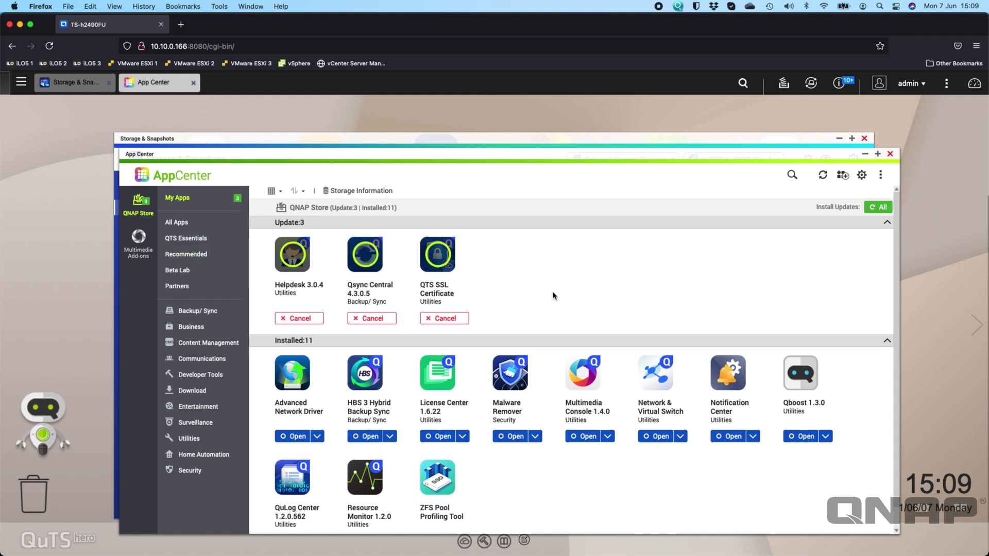